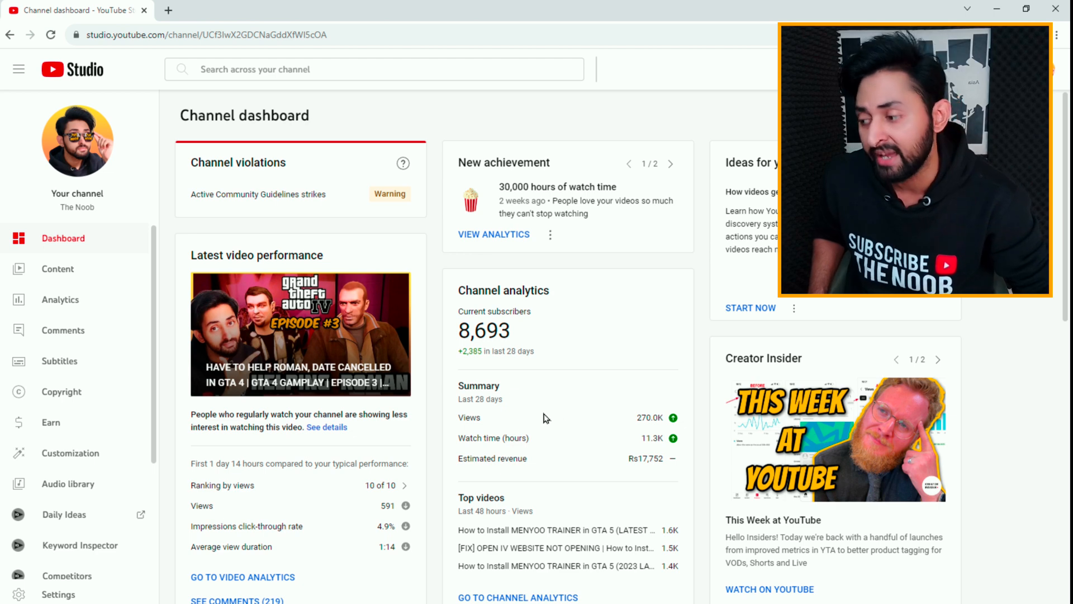
Step: Open the channel's Earn page and examine the Getting paid section's required action on tax information
click(55, 428)
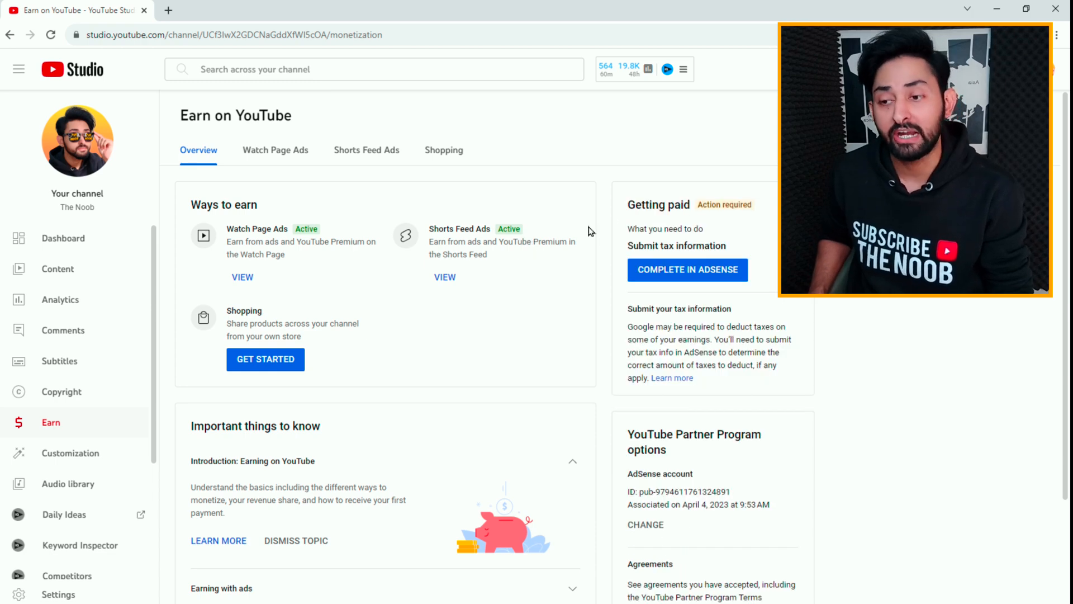
triple_click(667, 205)
triple_click(731, 205)
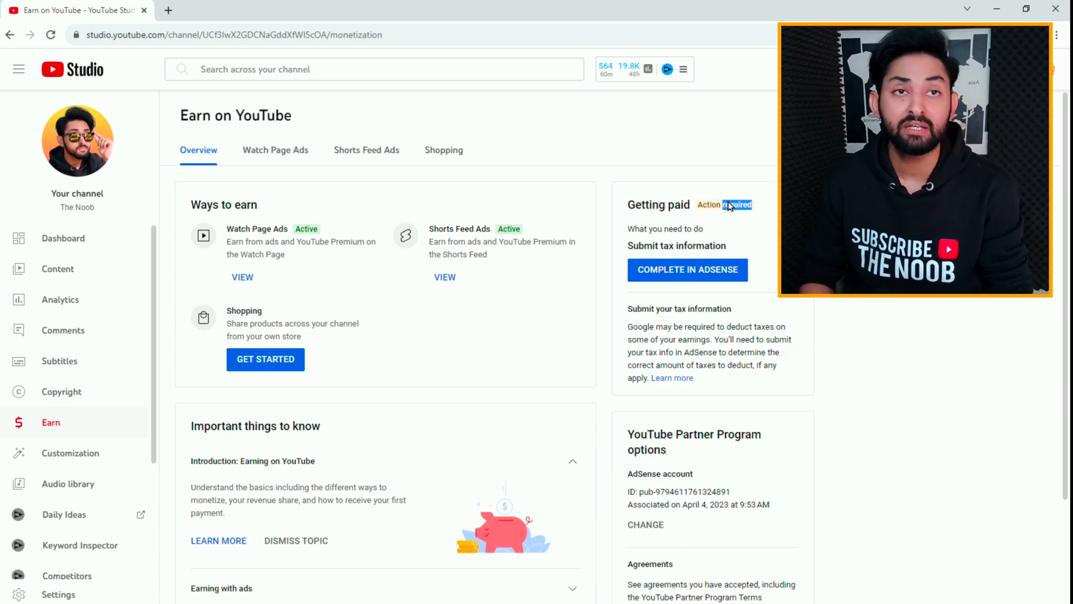
click(680, 247)
scroll(758, 284, down, 1)
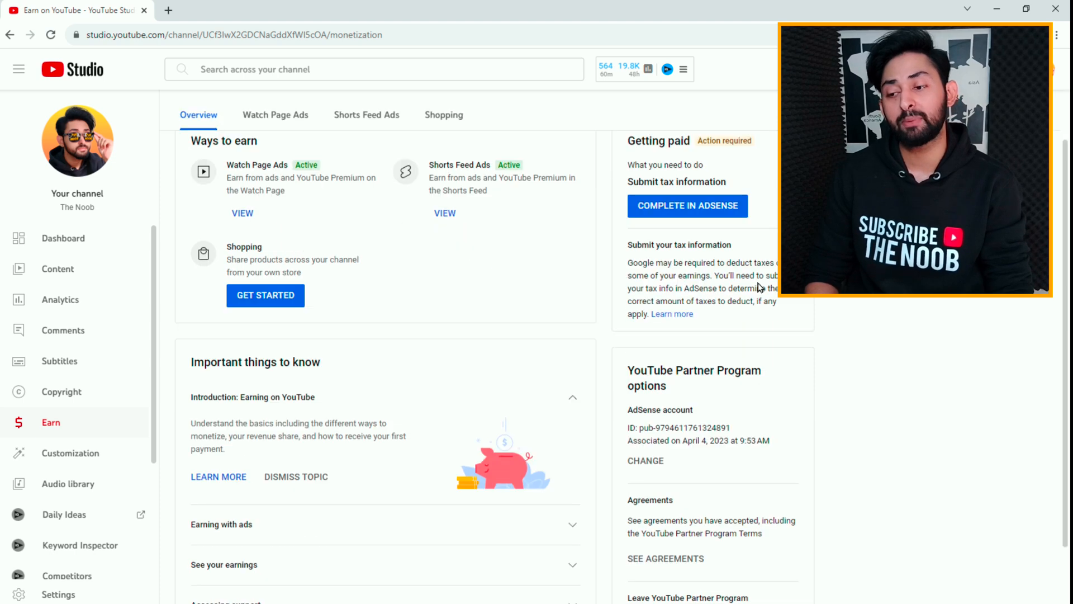
scroll(721, 255, up, 1)
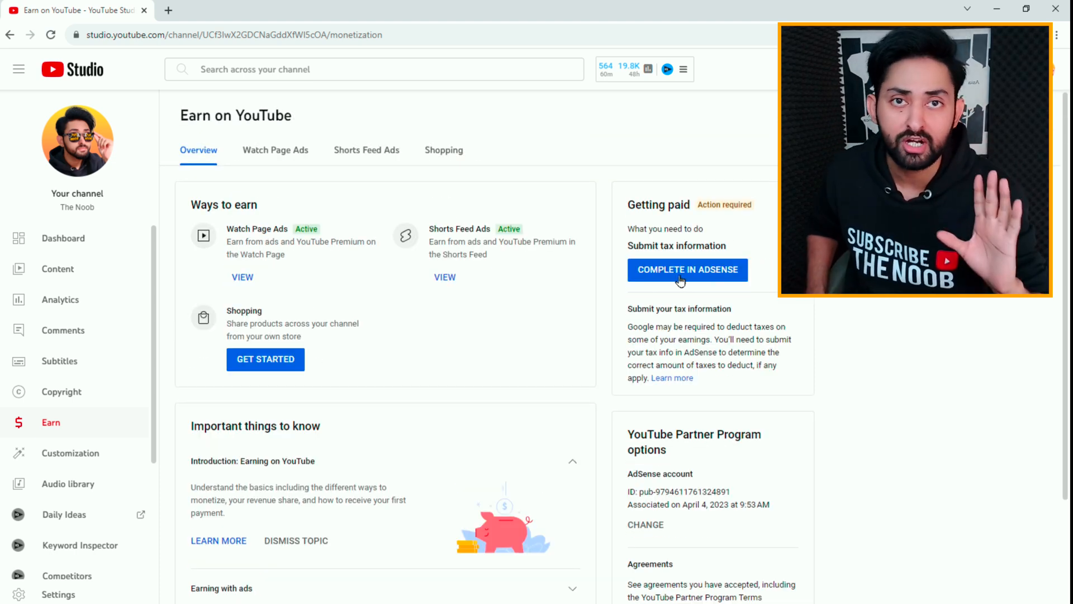
Step: Examine the AdSense account ID and association date in the YouTube Partner Program options
triple_click(691, 493)
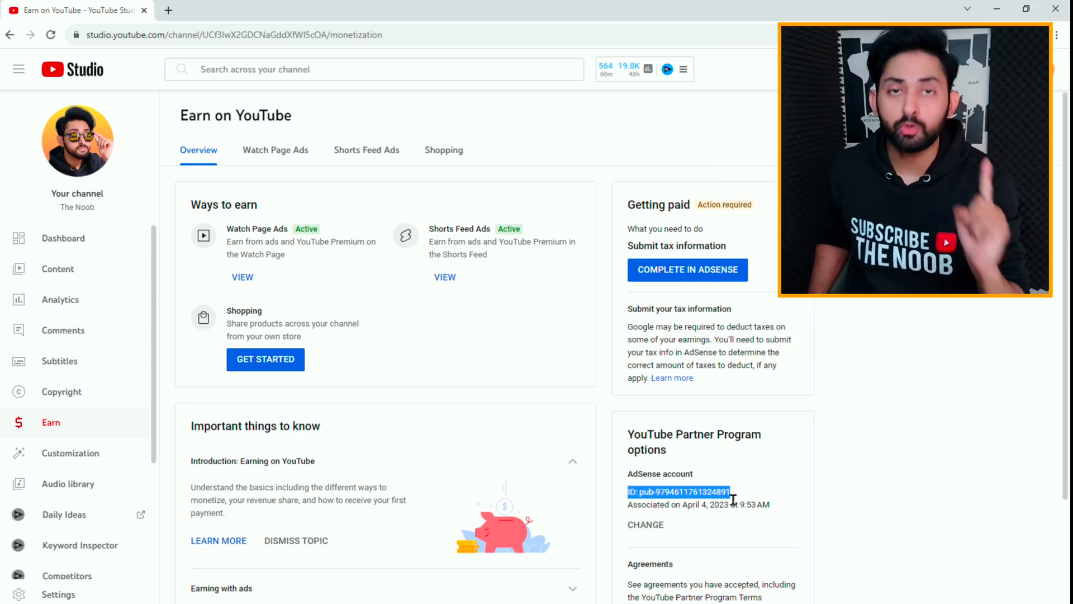
click(701, 503)
triple_click(701, 503)
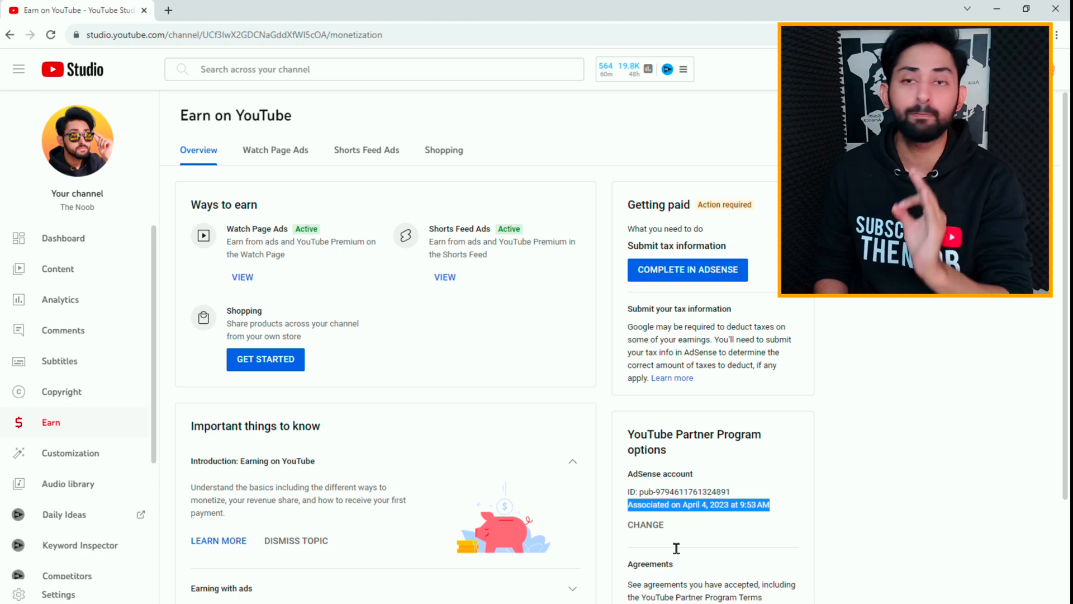
scroll(755, 525, down, 5)
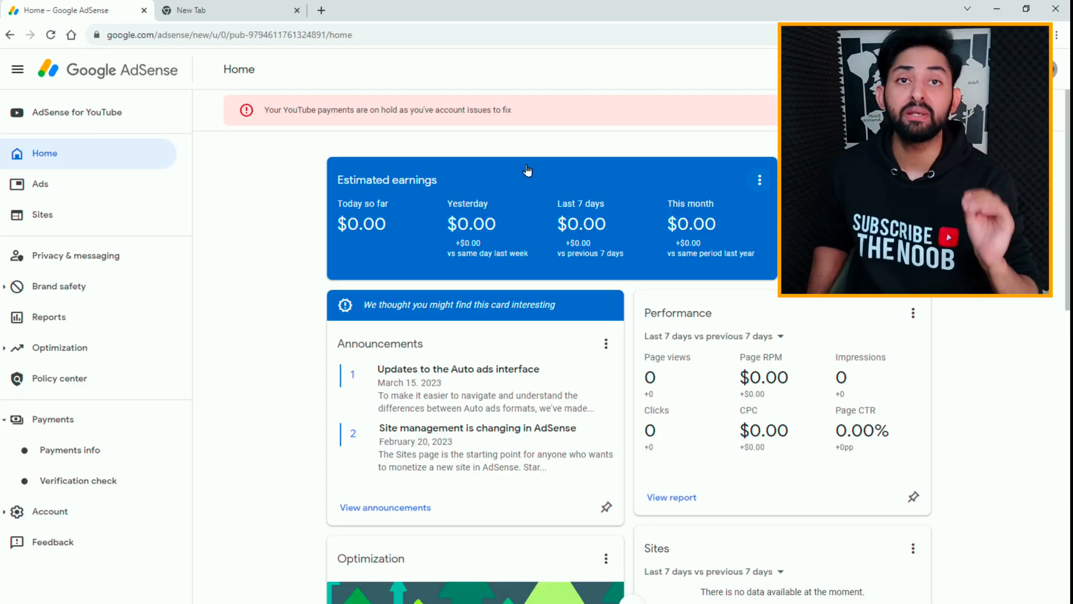
Step: In Google AdSense, close the extra blank tab and go from the YouTube payments hold notice to the tax information update page
click(296, 11)
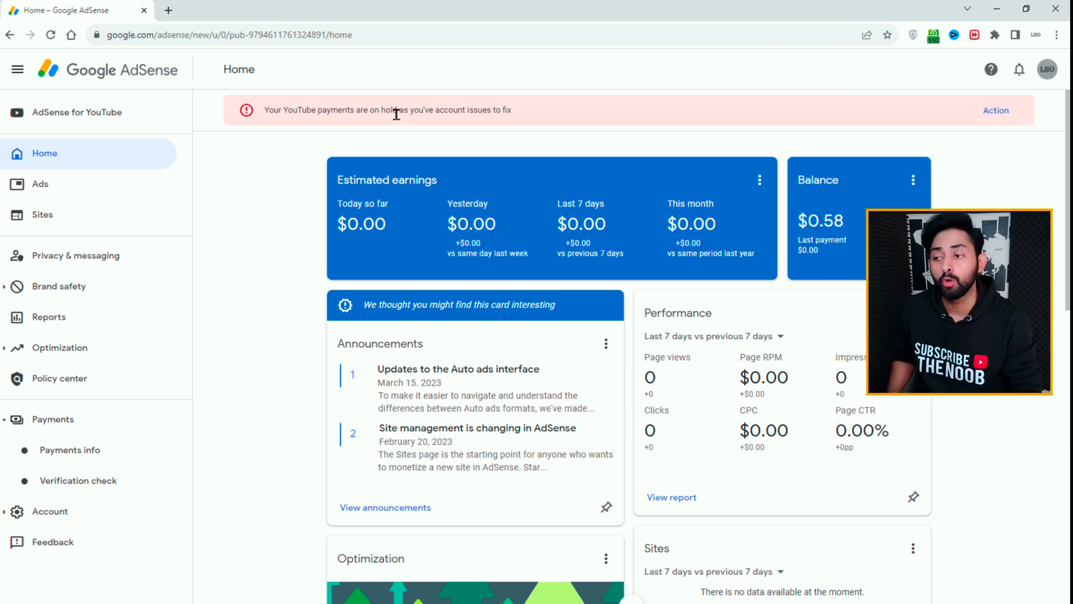
click(997, 112)
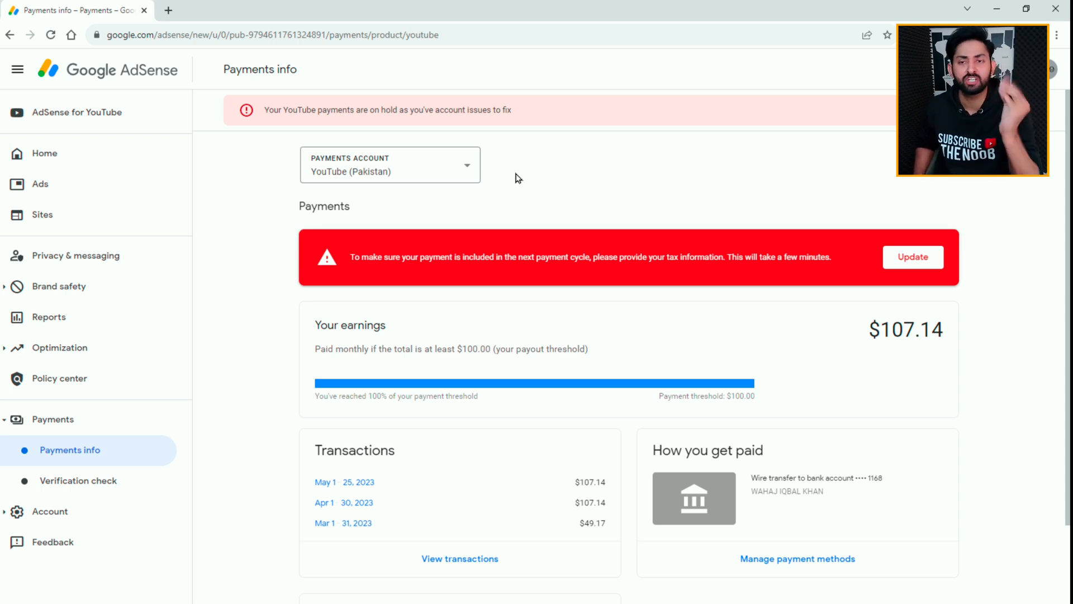
click(914, 267)
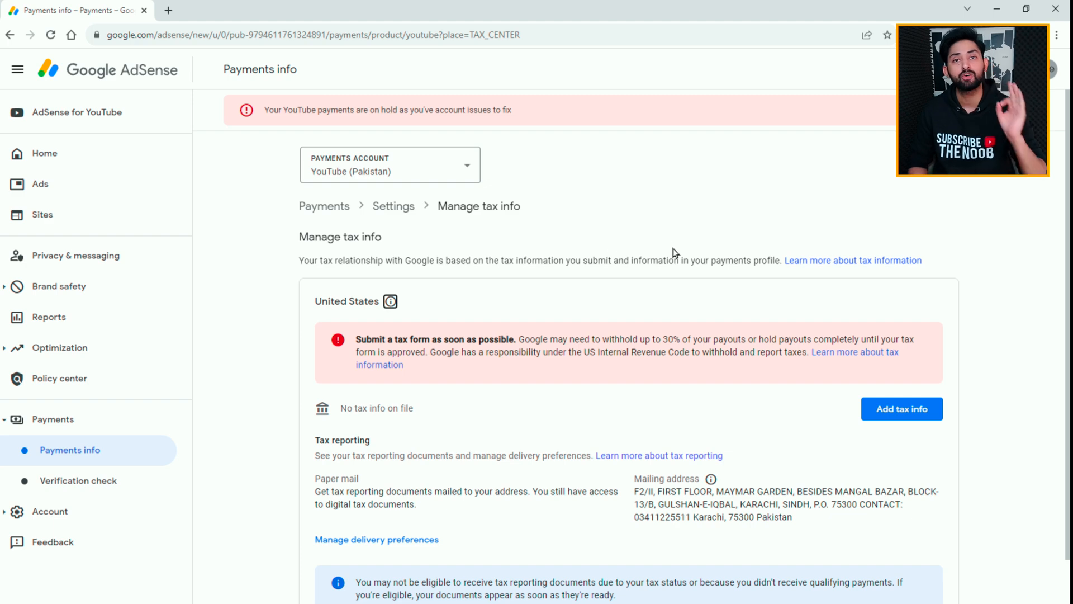
Step: Start the form for adding United States tax info and verify the identity by entering the account password
scroll(673, 252, down, 1)
scroll(870, 451, down, 1)
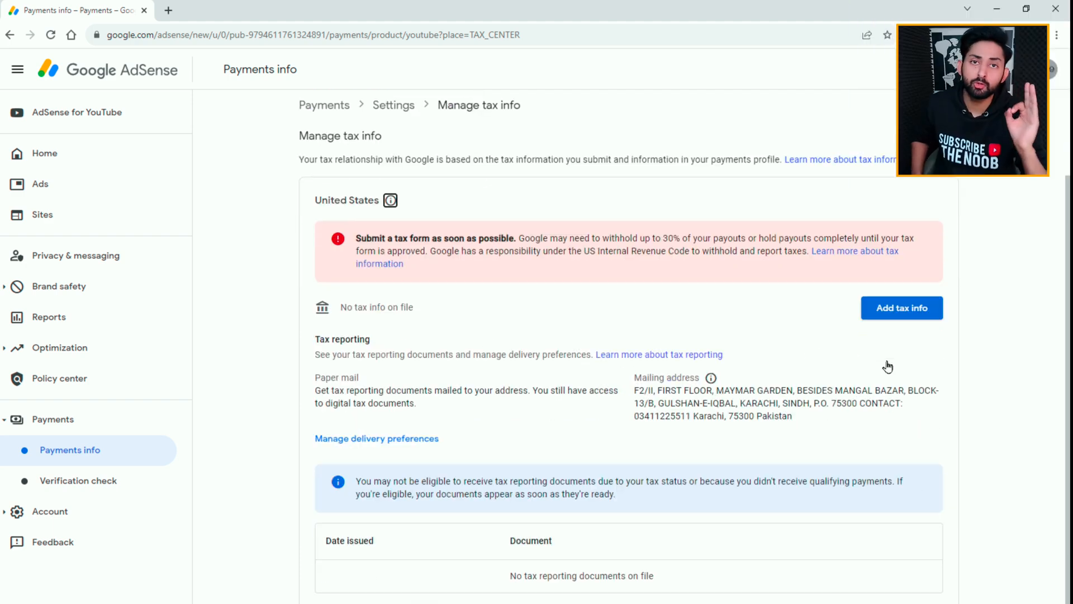
scroll(756, 406, up, 2)
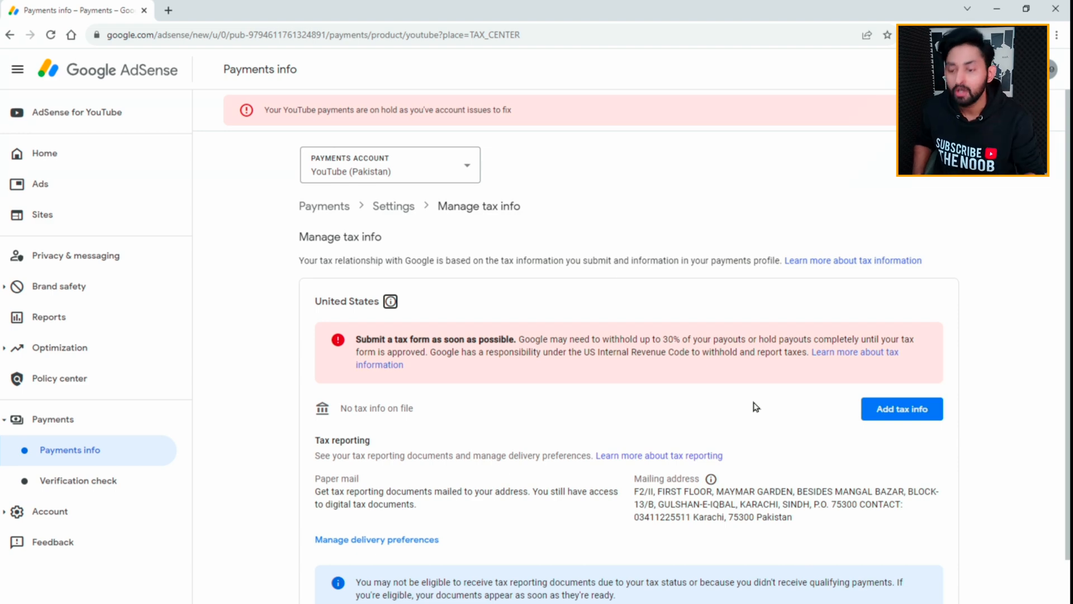
click(899, 409)
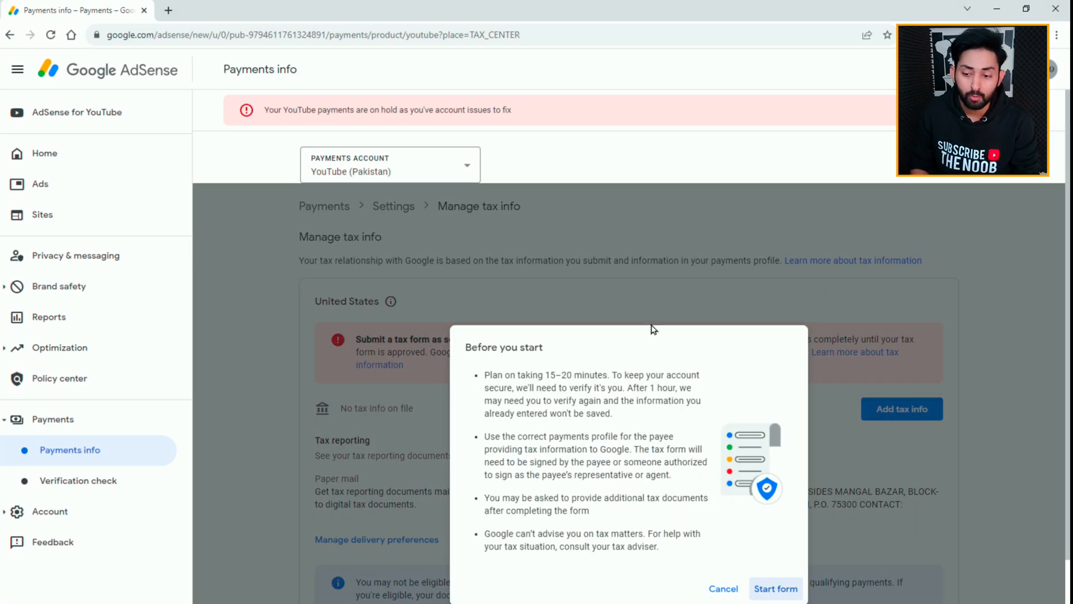
scroll(649, 353, down, 2)
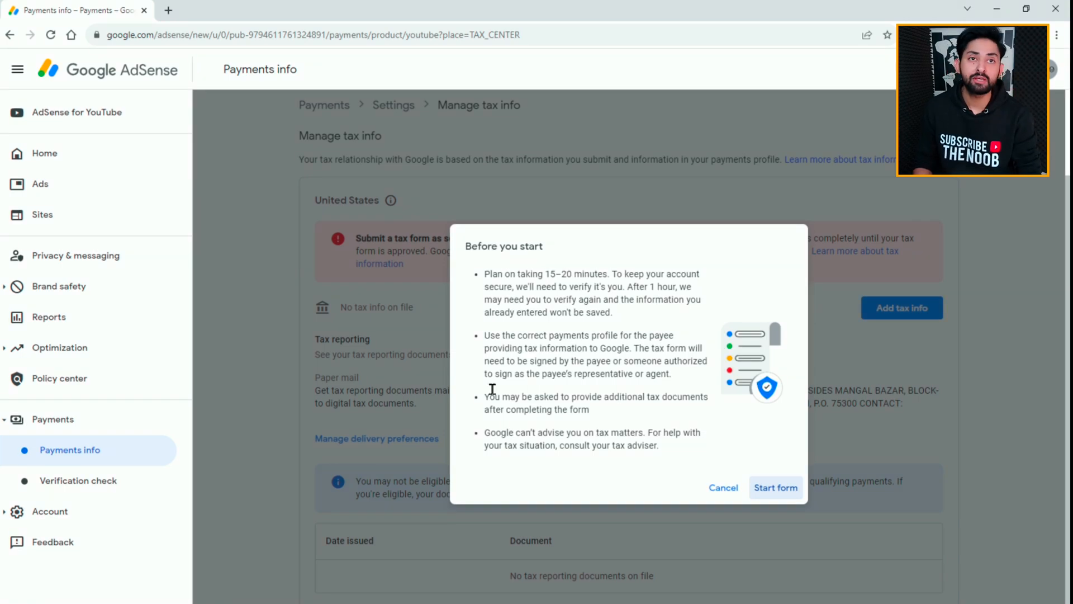
click(784, 487)
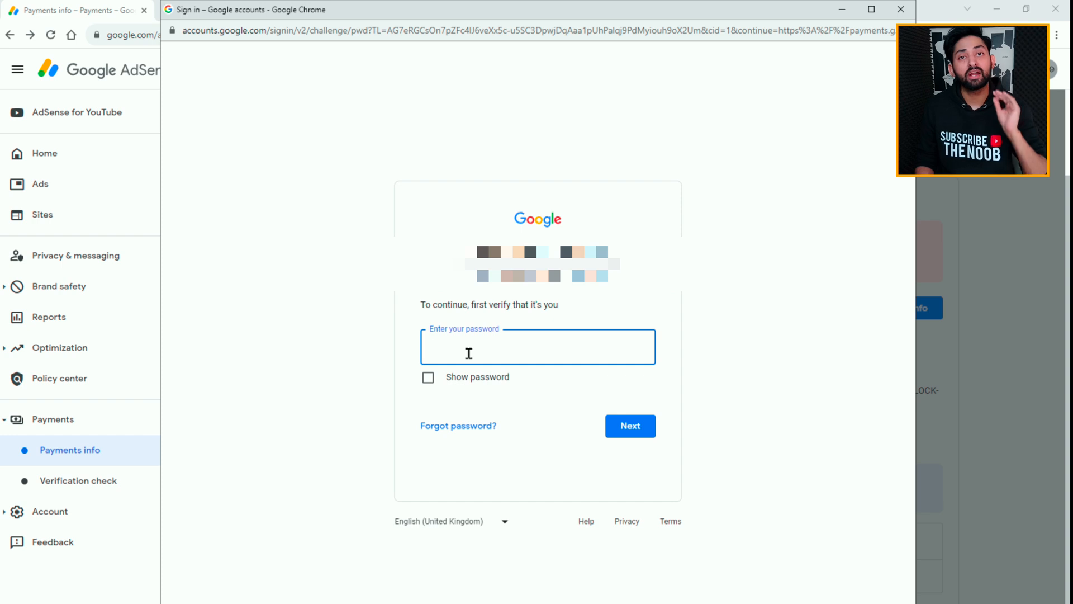
key(ctrl+v)
click(622, 438)
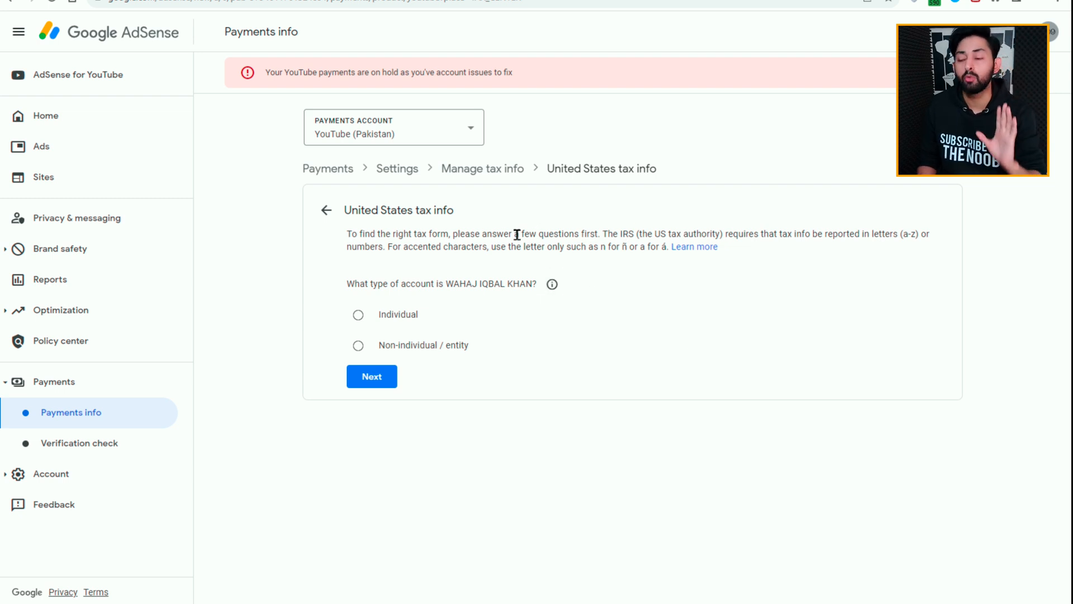
Step: Declare the account as Individual and not a US citizen or resident, and start the W-8BEN form
click(359, 316)
click(371, 375)
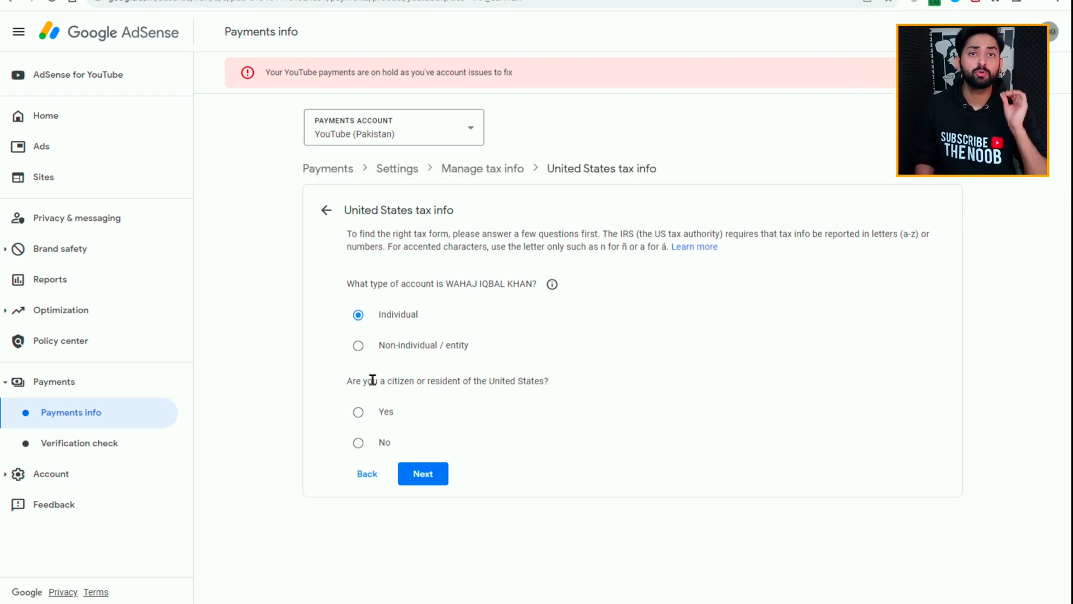
click(358, 443)
click(423, 474)
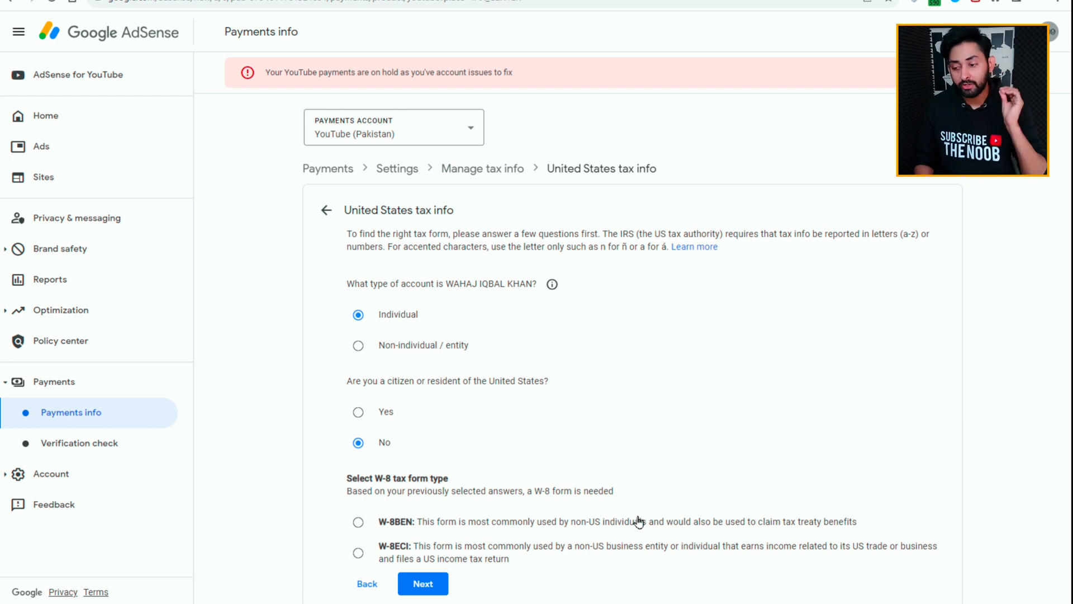
click(573, 522)
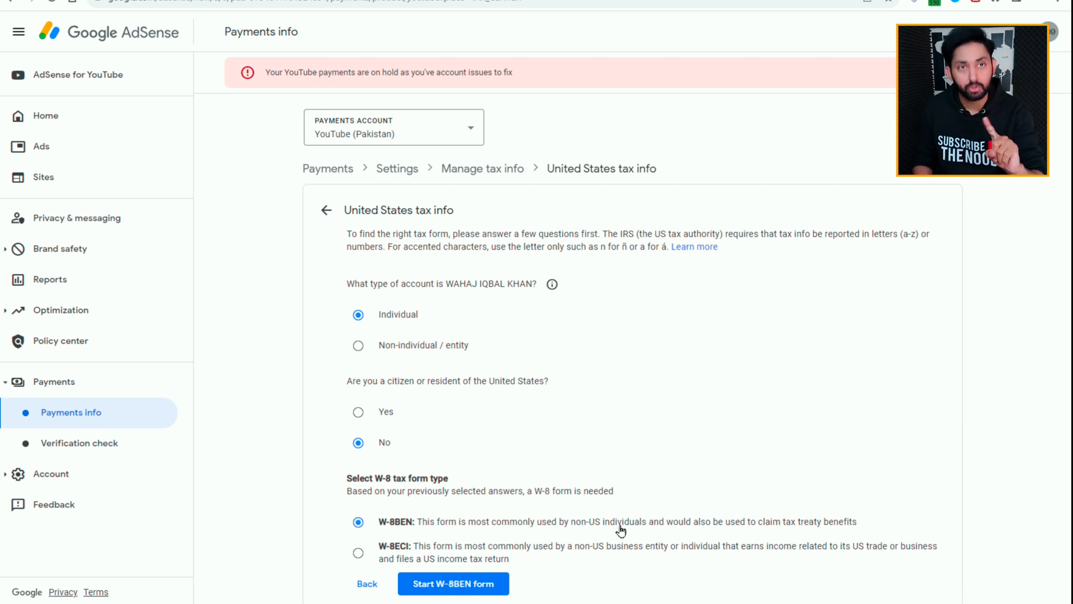
click(452, 583)
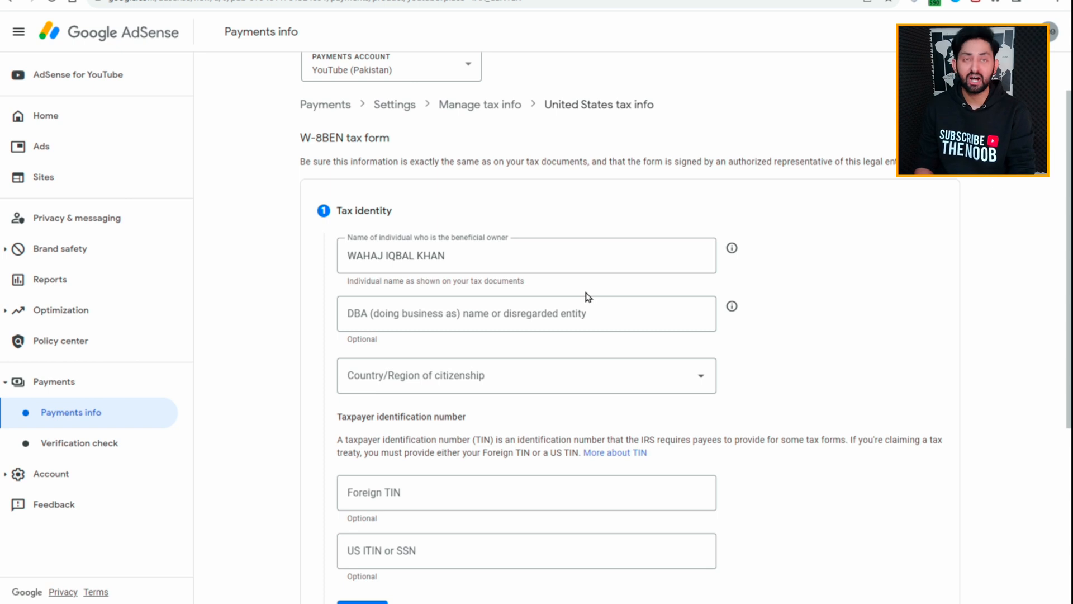
Step: Set the country of citizenship to Pakistan, leave both TIN fields empty and complete the Tax identity section
scroll(589, 297, down, 1)
click(693, 312)
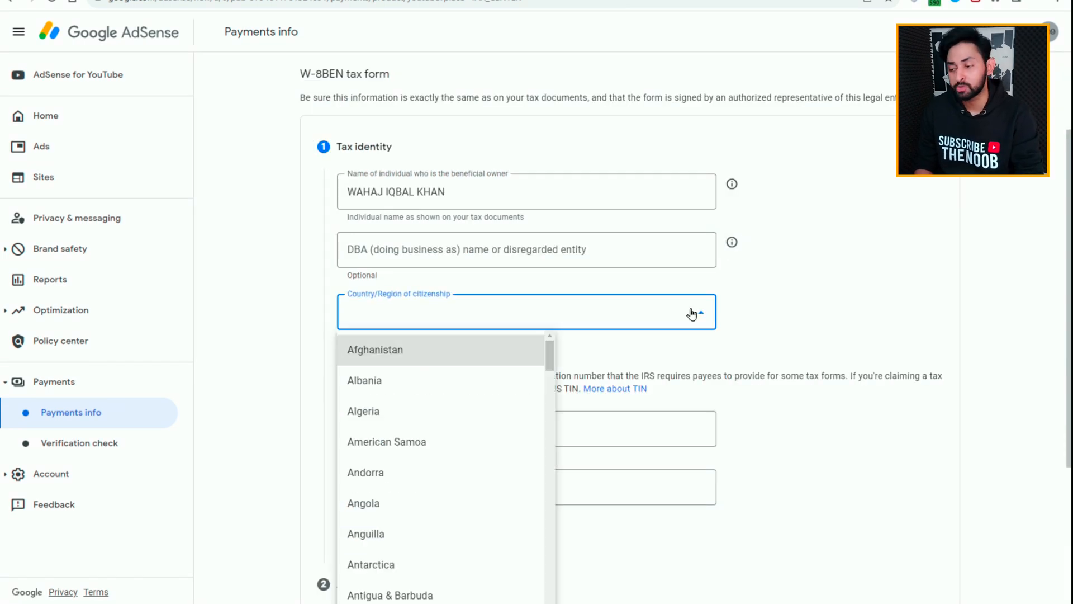
key(p)
key(Return)
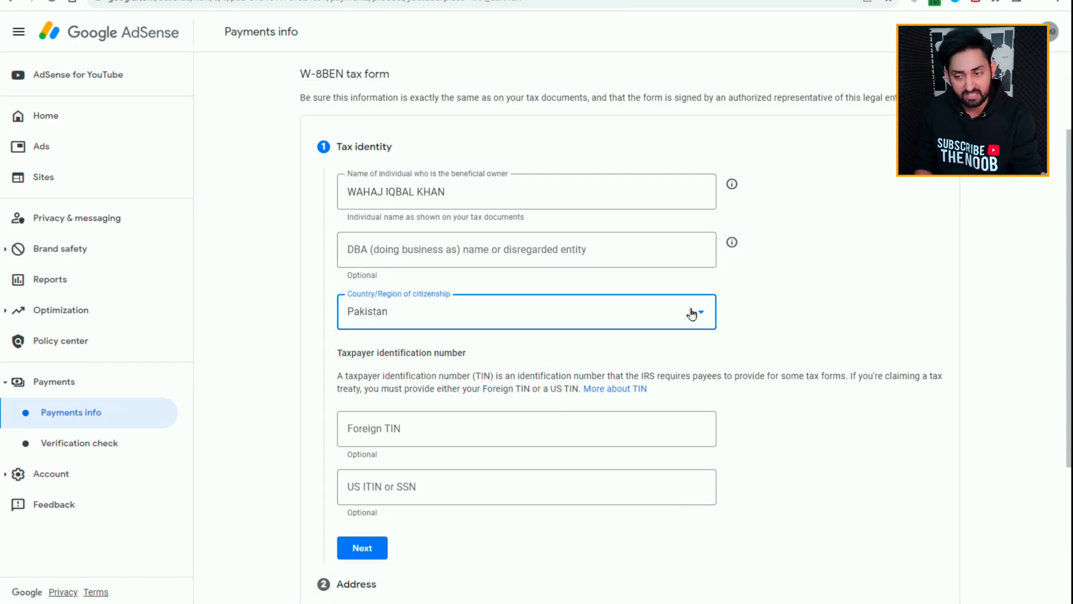
scroll(680, 333, down, 1)
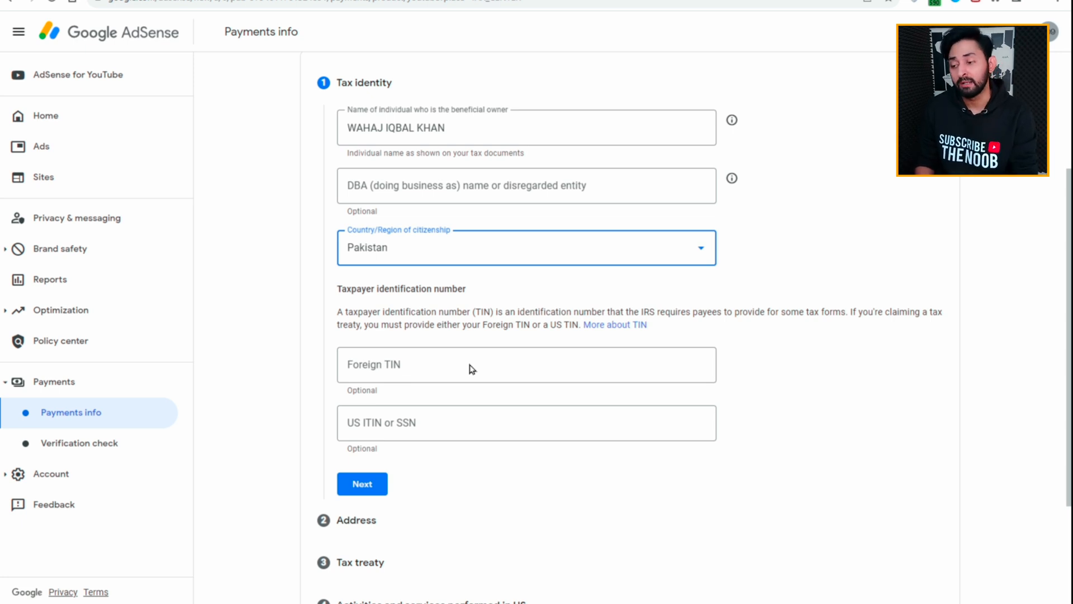
scroll(472, 373, down, 2)
click(362, 358)
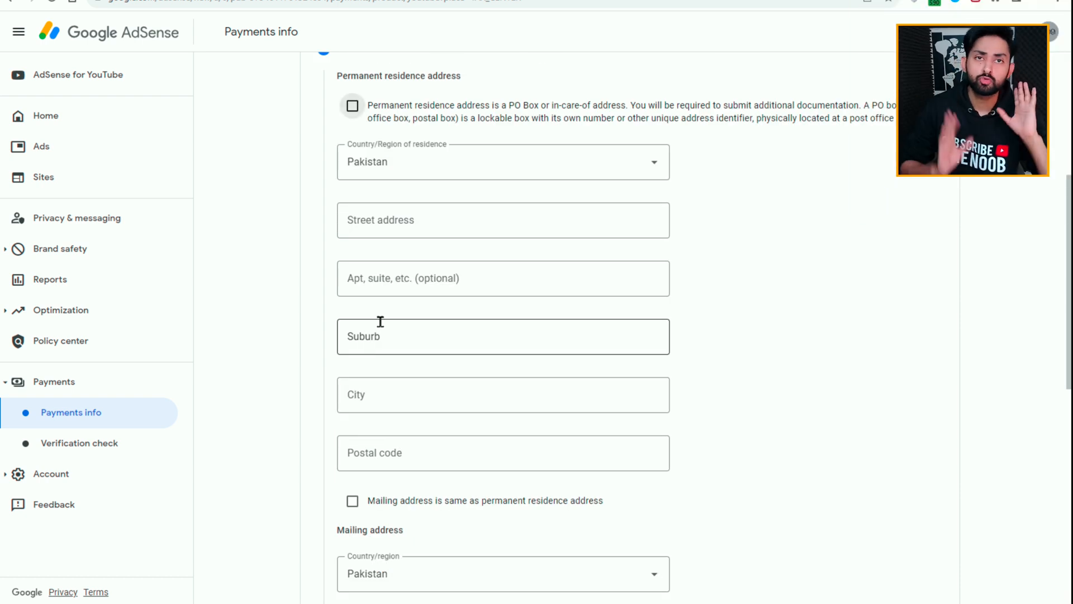
Step: Fill in the permanent residence address and mark the mailing address as the same
click(473, 225)
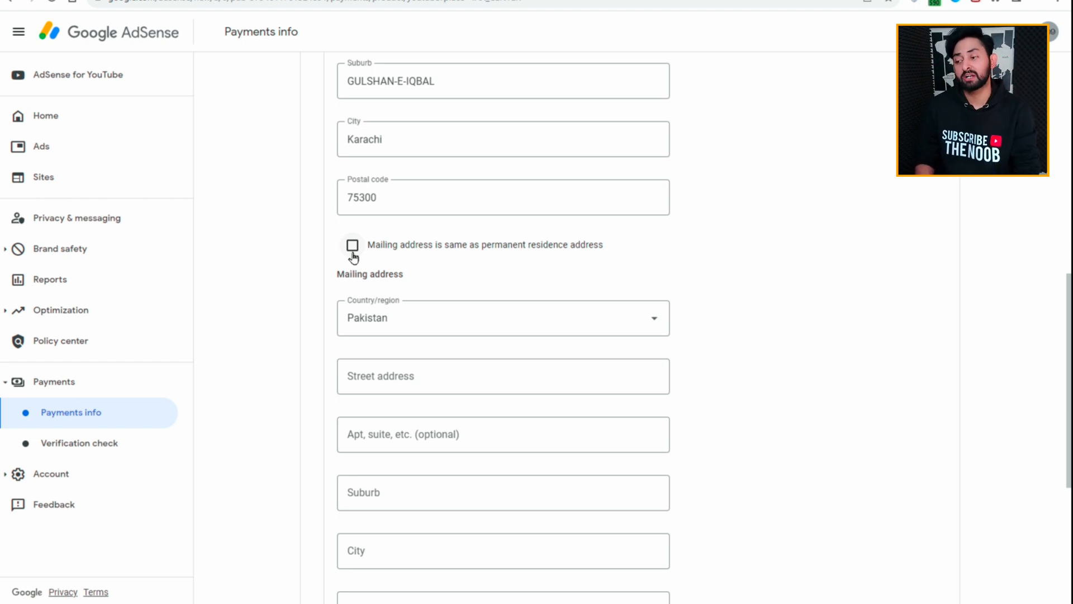
click(353, 254)
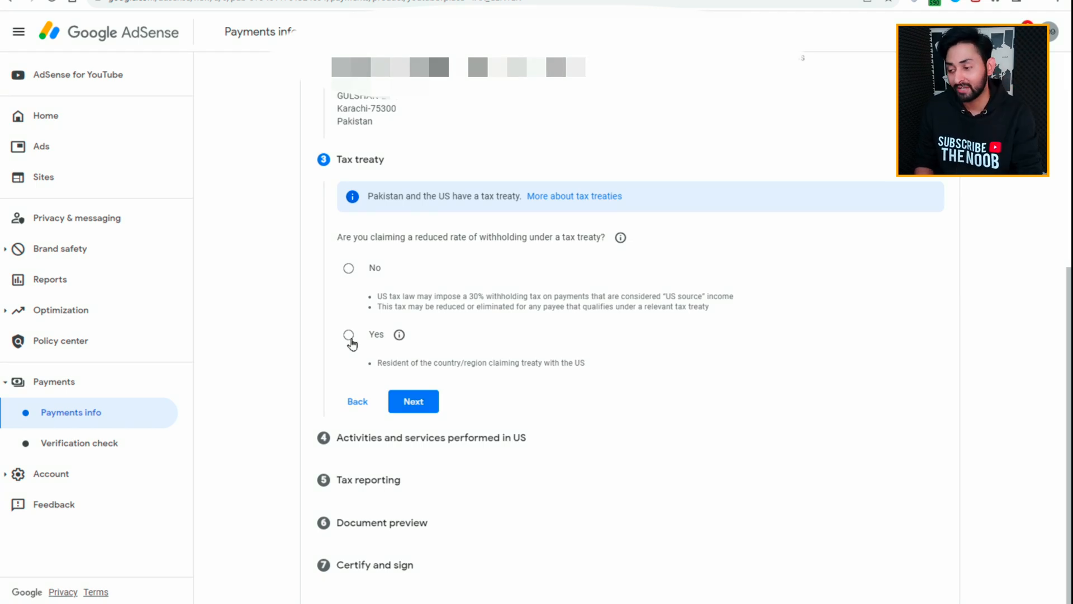
Step: Claim a reduced withholding rate under a tax treaty as a resident of Pakistan
click(350, 336)
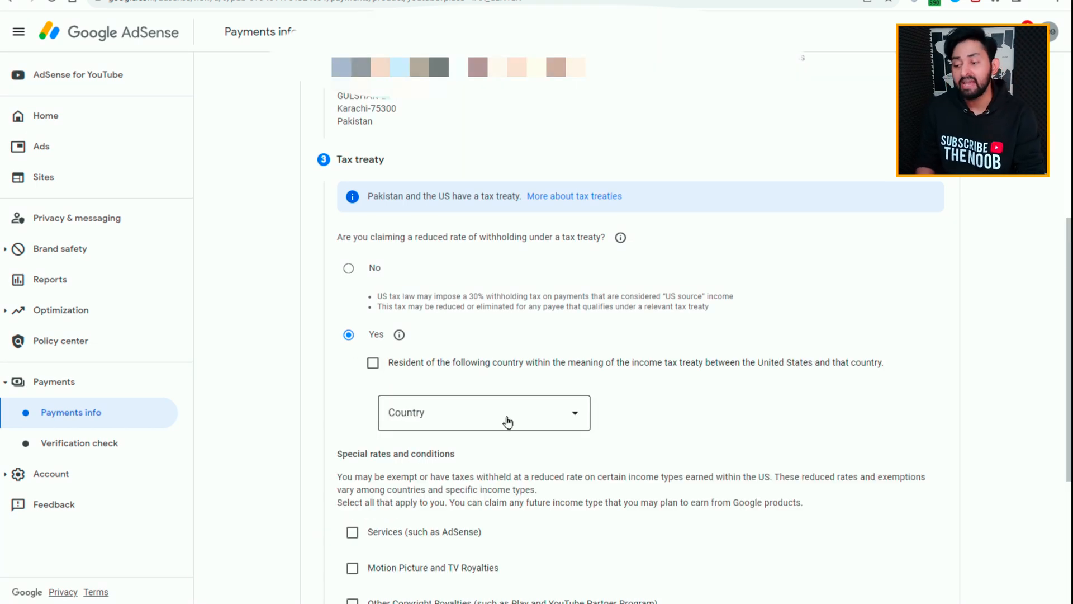
click(369, 368)
click(491, 415)
key(p)
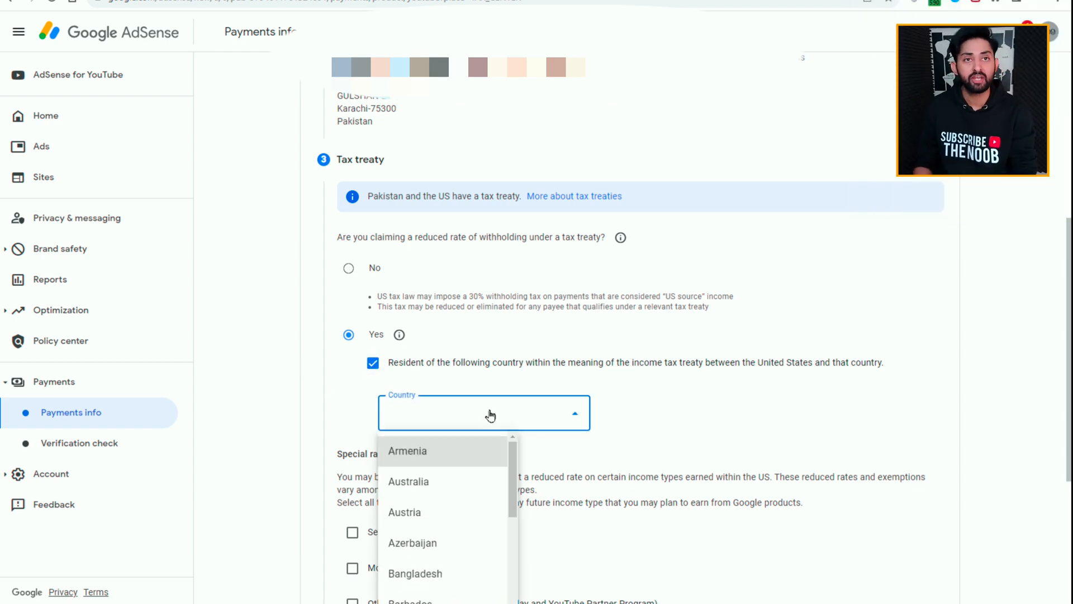
scroll(539, 362, down, 3)
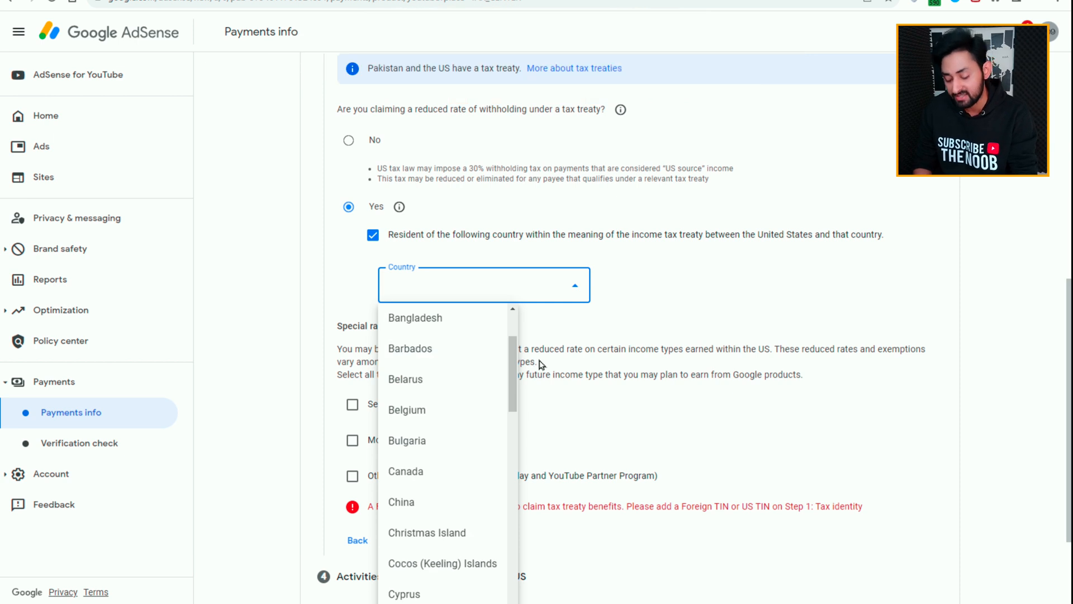
key(p)
key(Return)
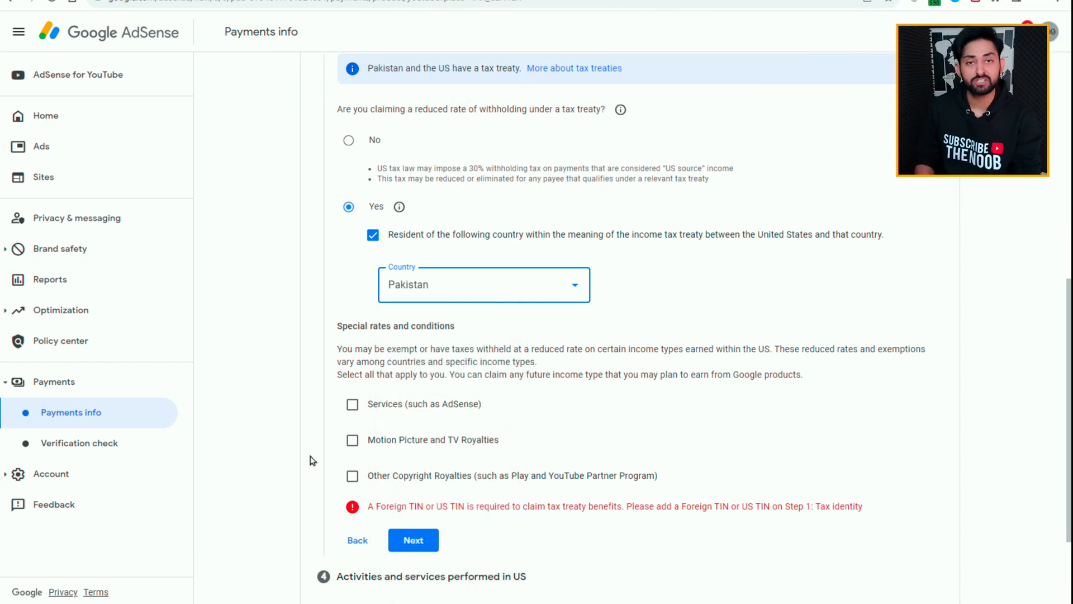
Step: Claim special rates for Services (such as AdSense) under Article 3 and paragraph 2 with the 0% reduced treaty rate
click(353, 405)
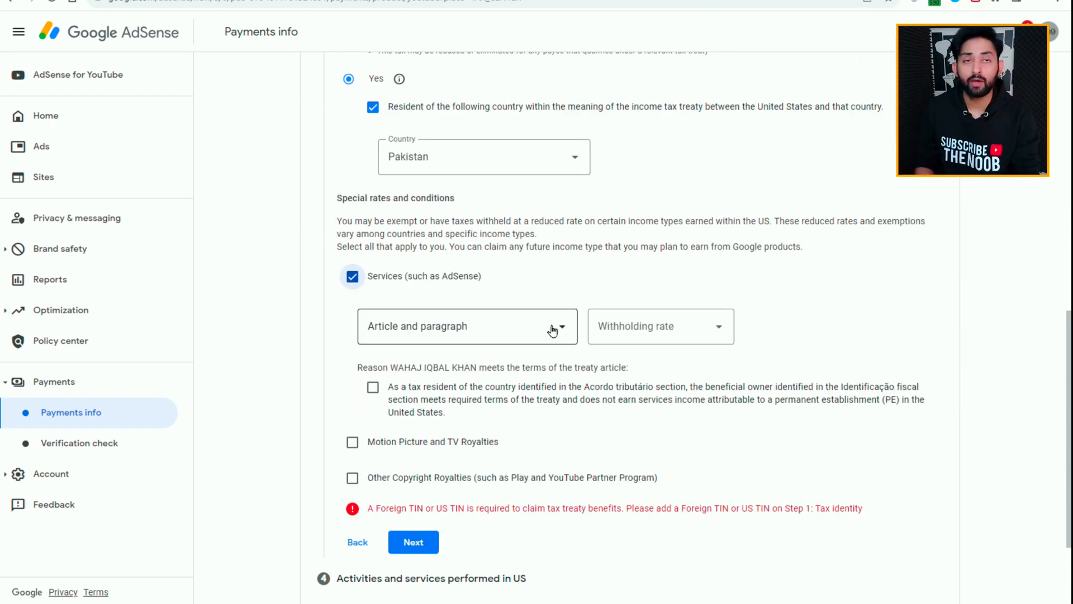
click(552, 330)
click(414, 372)
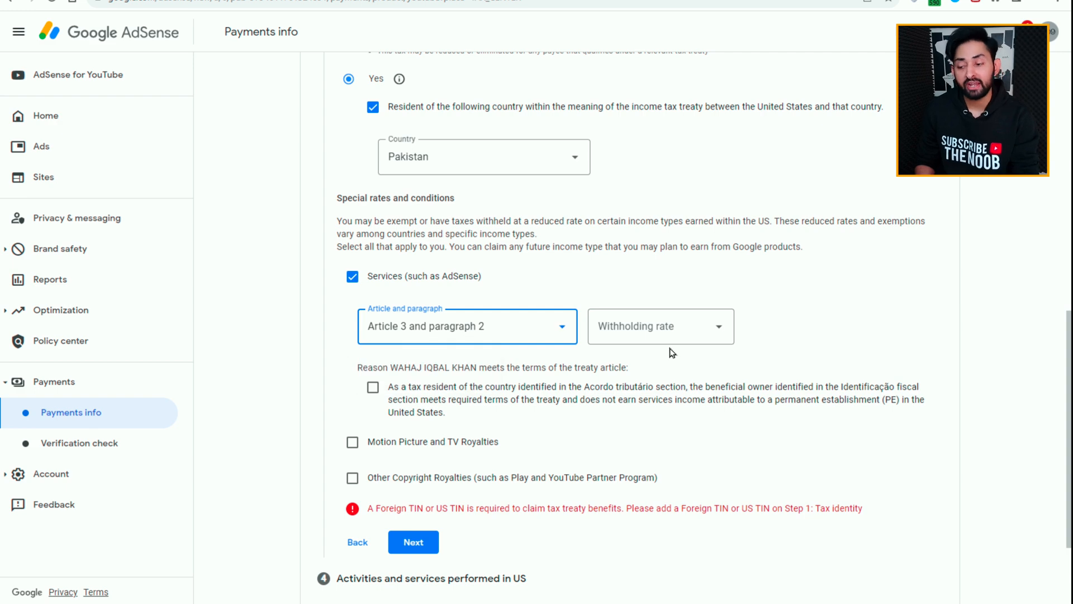
click(680, 347)
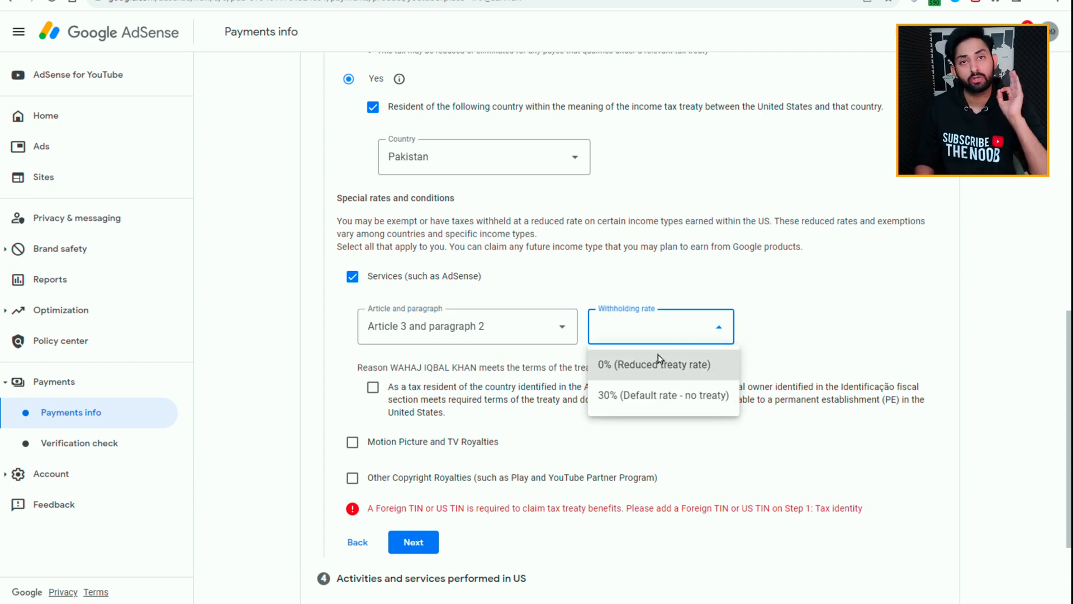
click(644, 373)
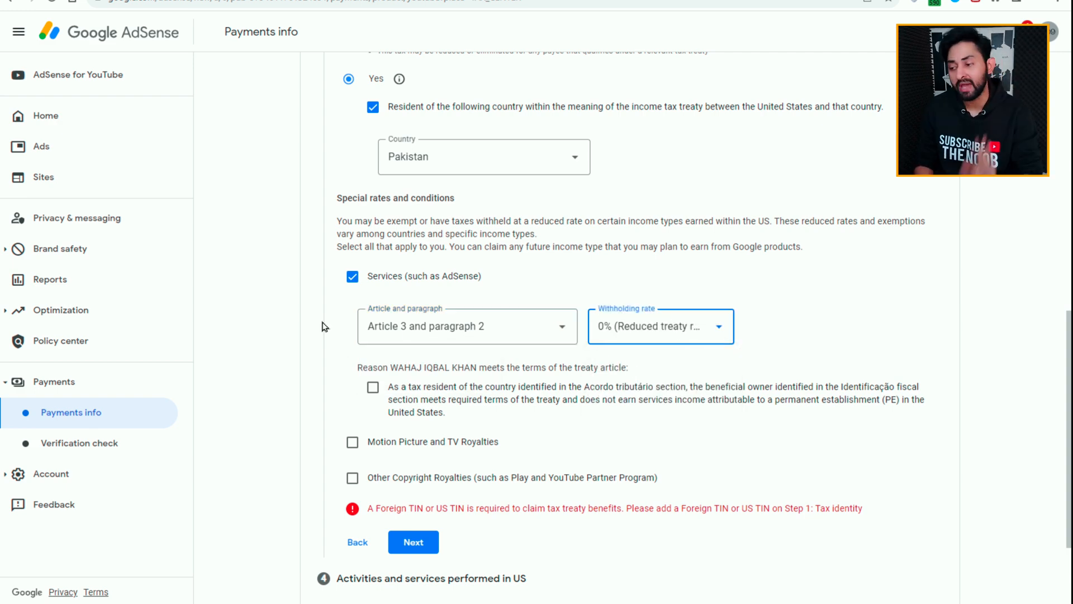
scroll(774, 414, down, 1)
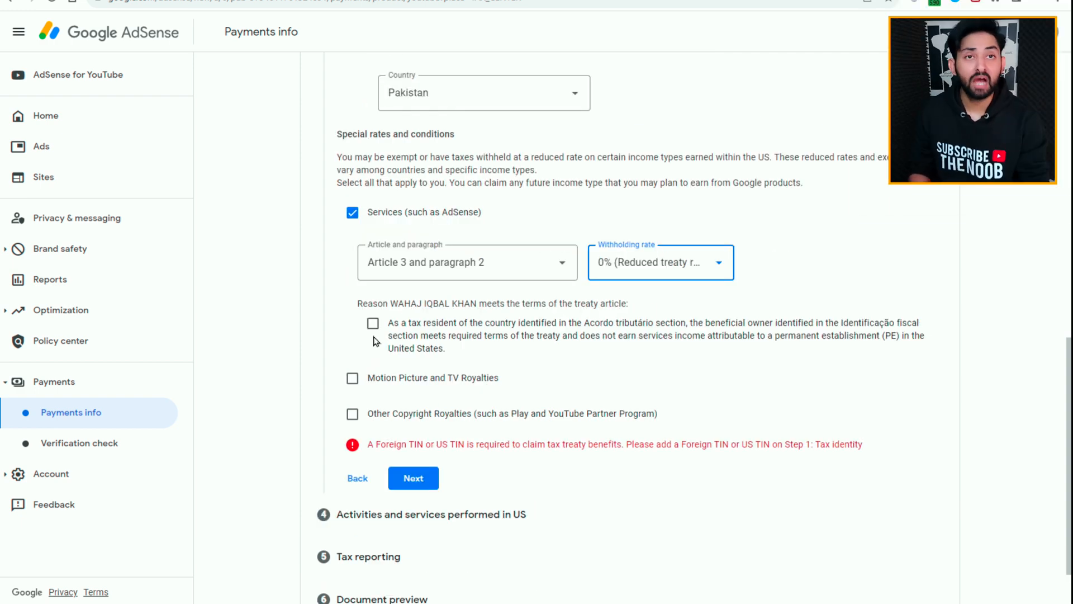
Step: Certify the Services treaty terms, then claim Motion Picture and TV Royalties with No treaty for this income type at 30% and certify those terms
click(374, 327)
scroll(372, 330, down, 1)
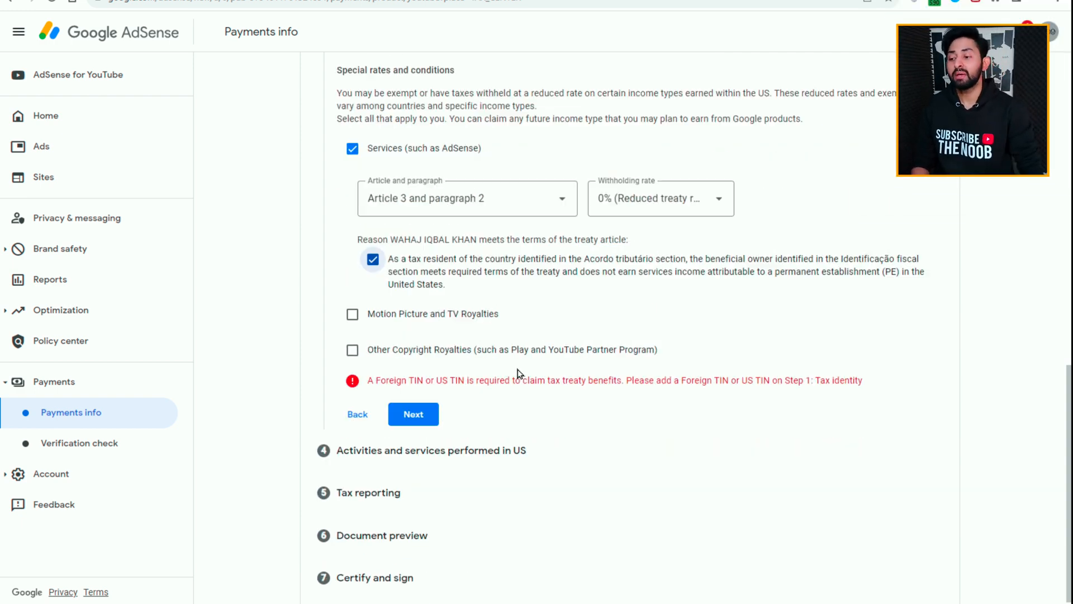
click(353, 314)
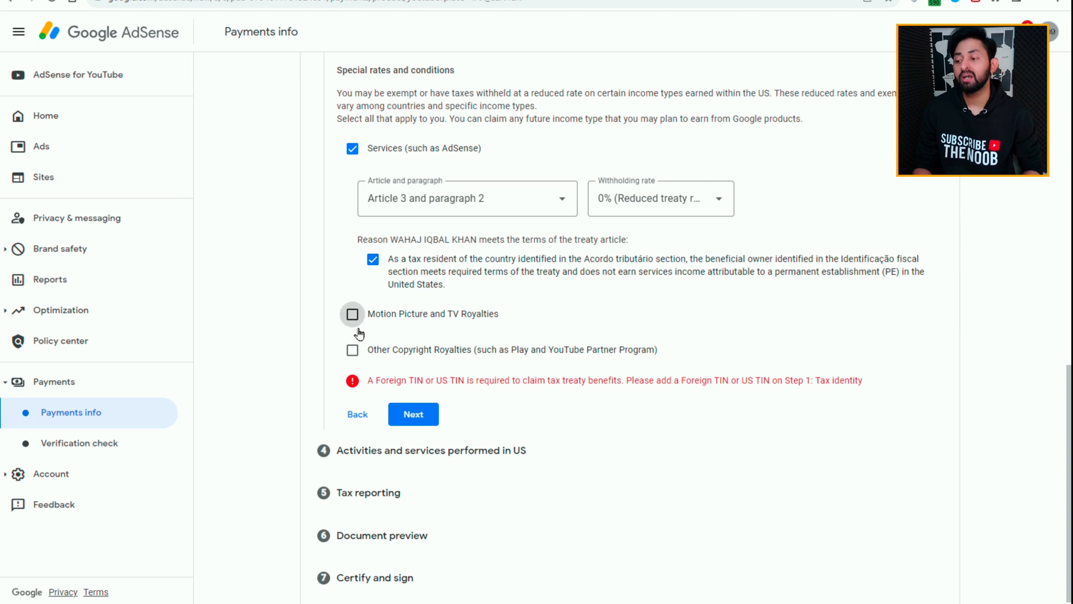
click(463, 370)
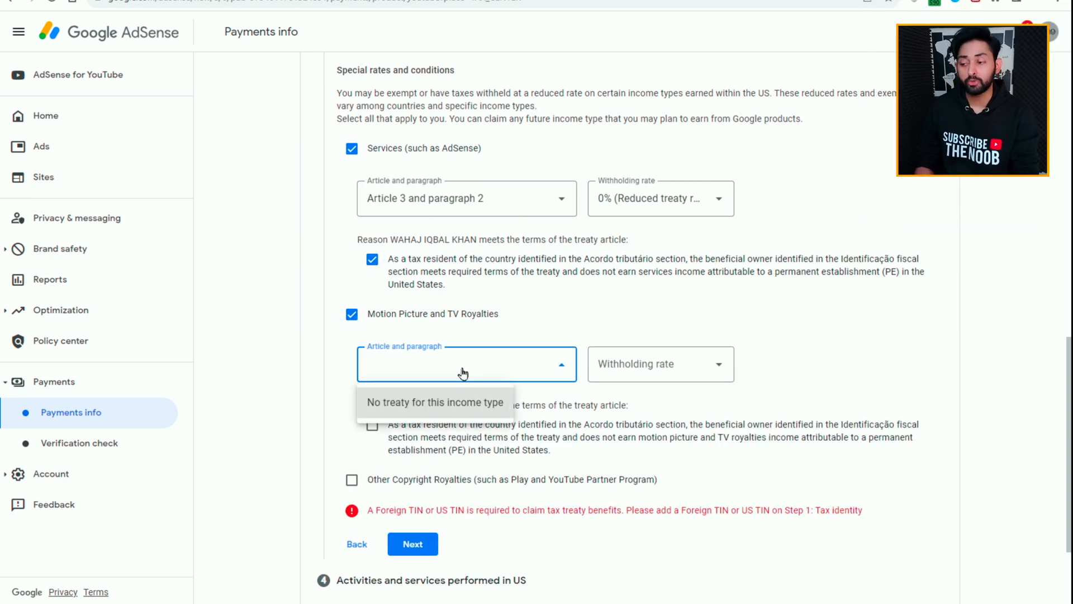
click(431, 407)
click(678, 377)
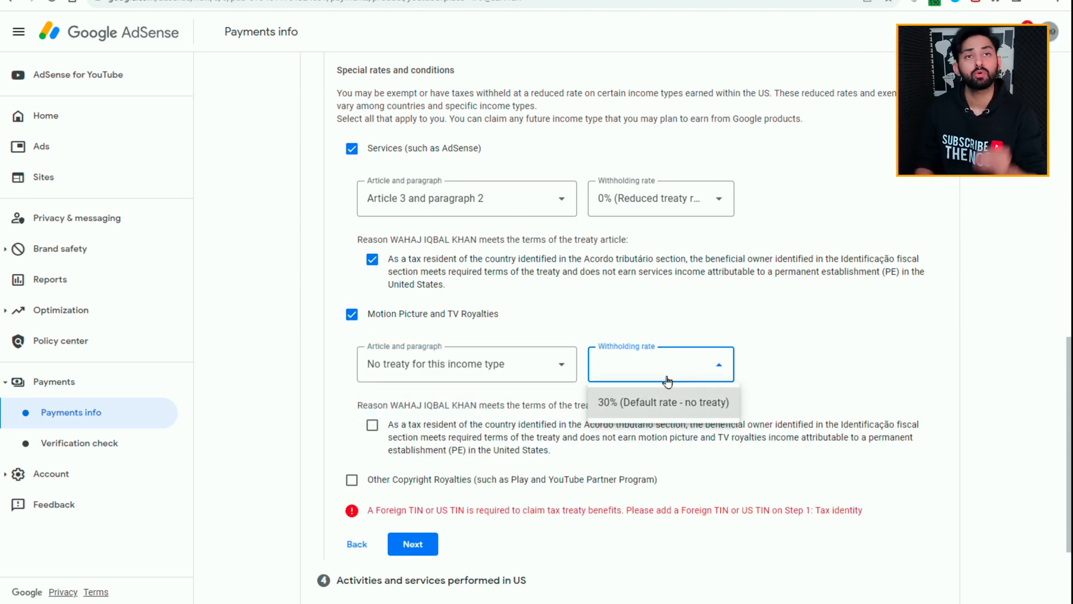
click(636, 403)
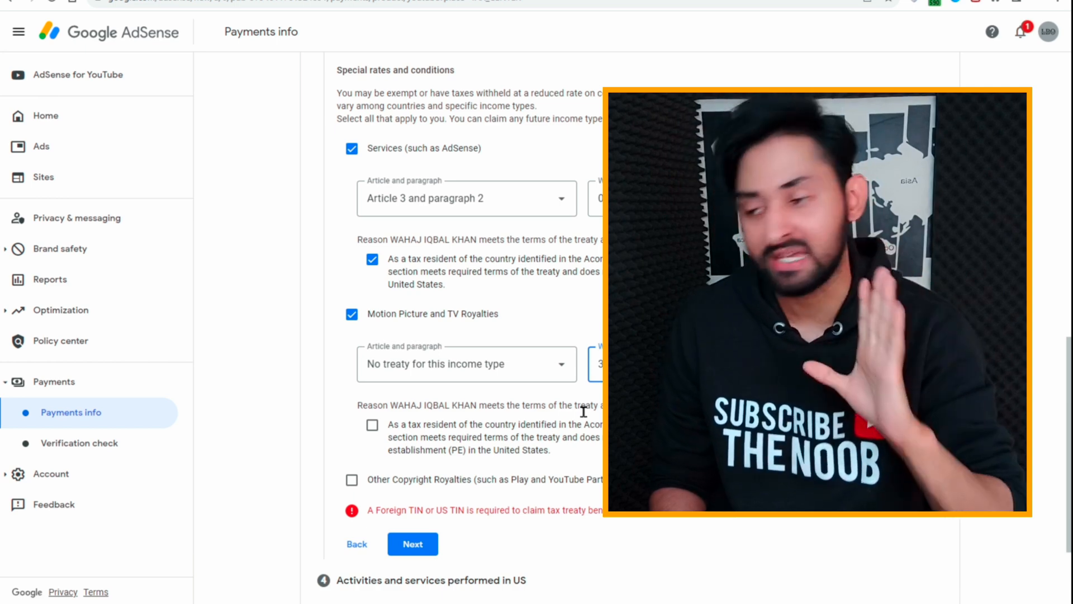
click(372, 424)
scroll(545, 428, down, 1)
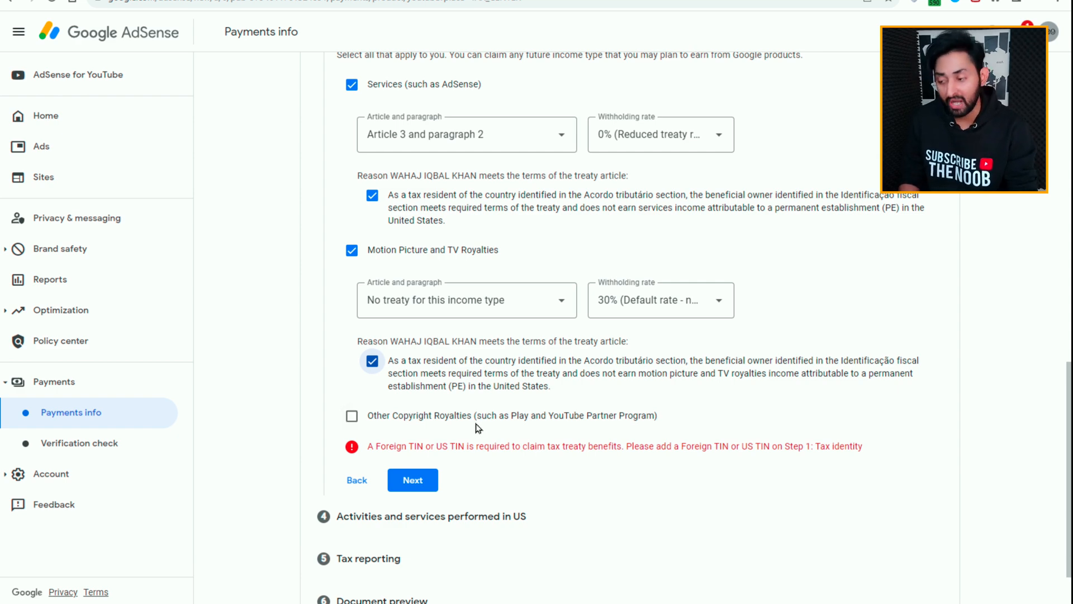
Step: Claim Other Copyright Royalties under Article 8 and paragraph 1 at the 0% reduced treaty rate, certify the terms and complete the Tax treaty section
click(351, 418)
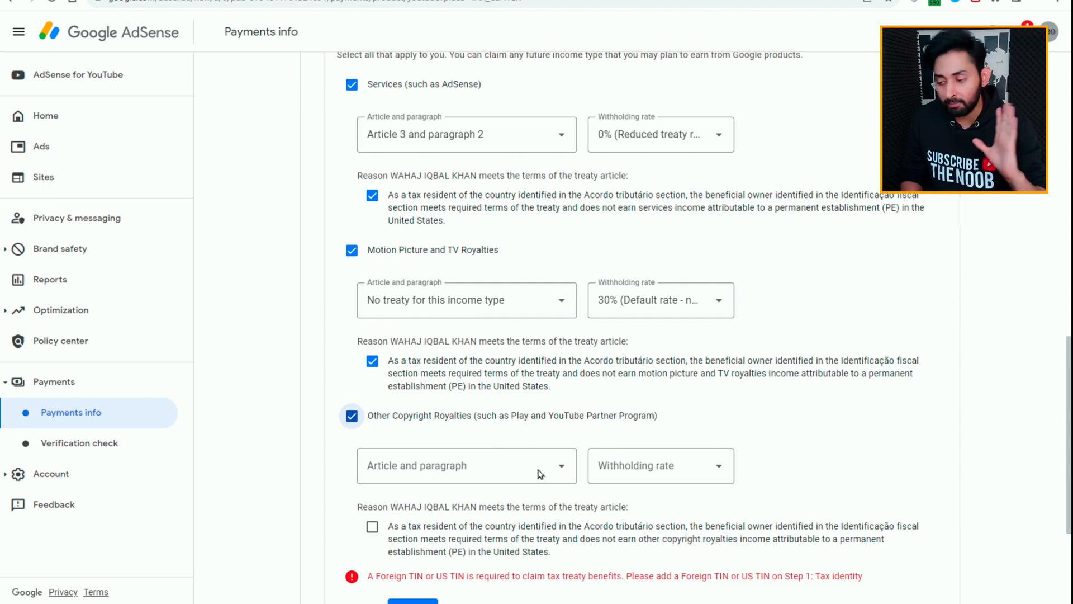
click(507, 481)
click(481, 505)
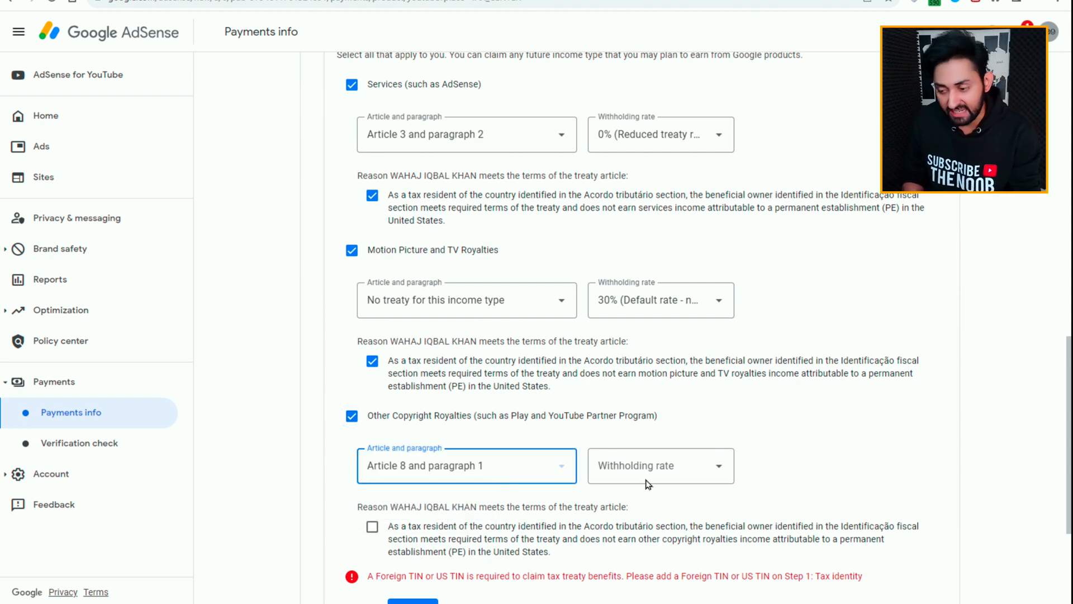
click(665, 472)
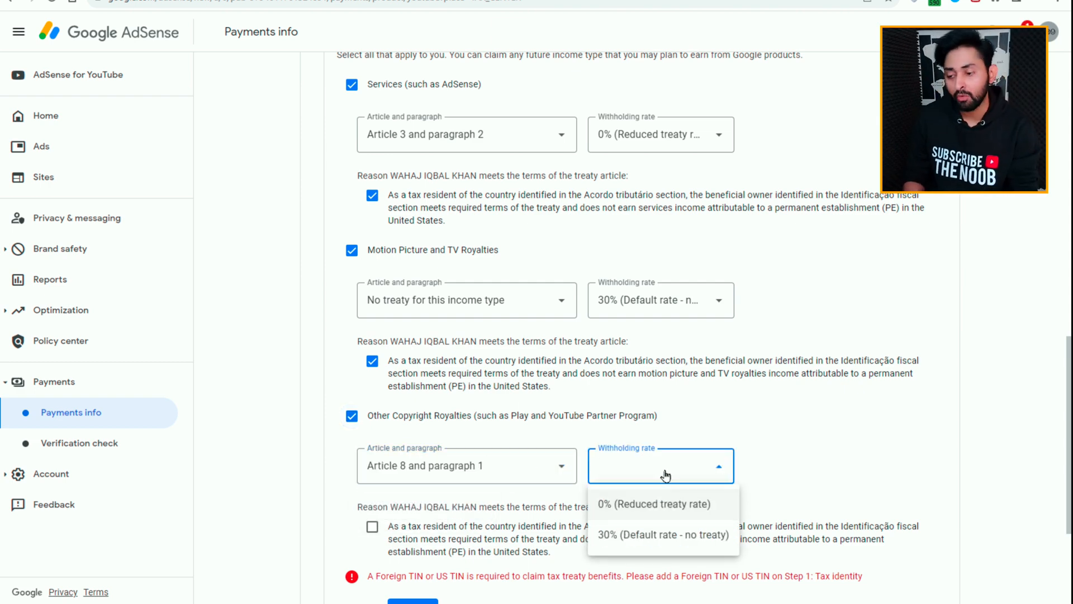
click(643, 503)
scroll(844, 467, down, 3)
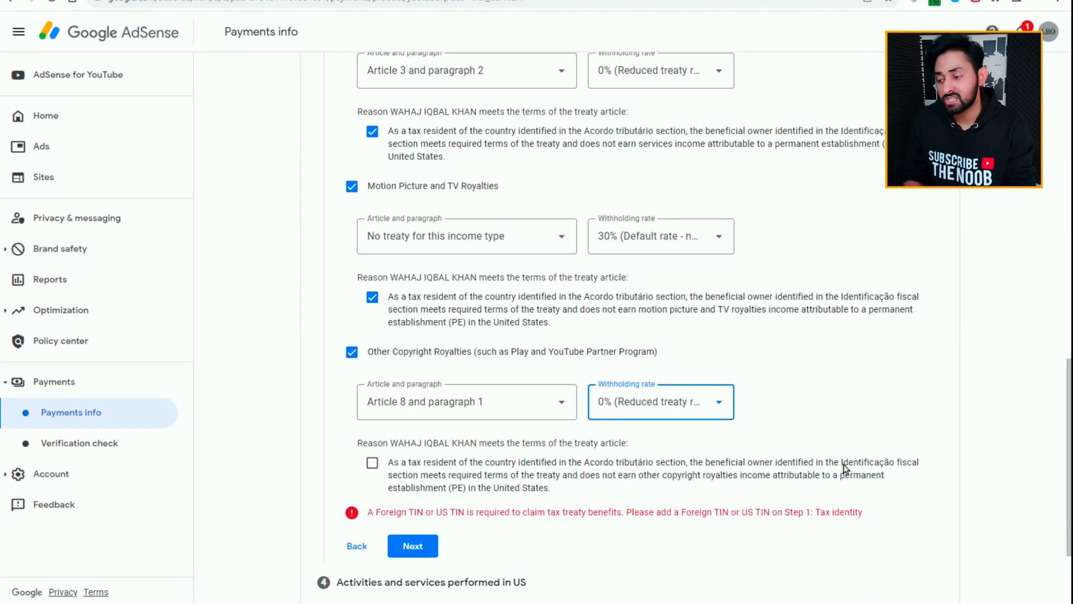
click(372, 336)
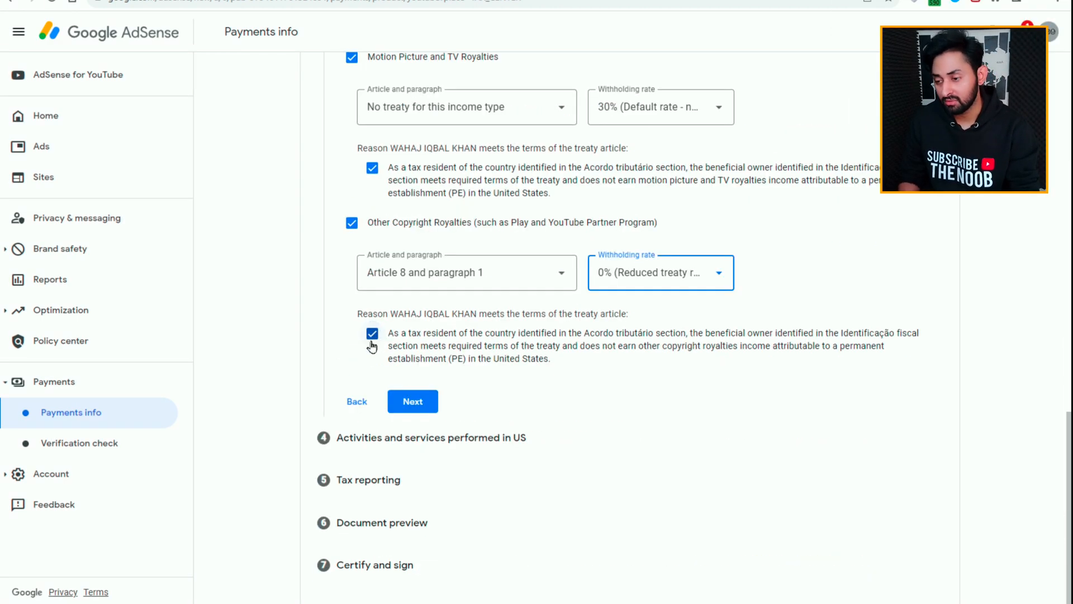
click(412, 408)
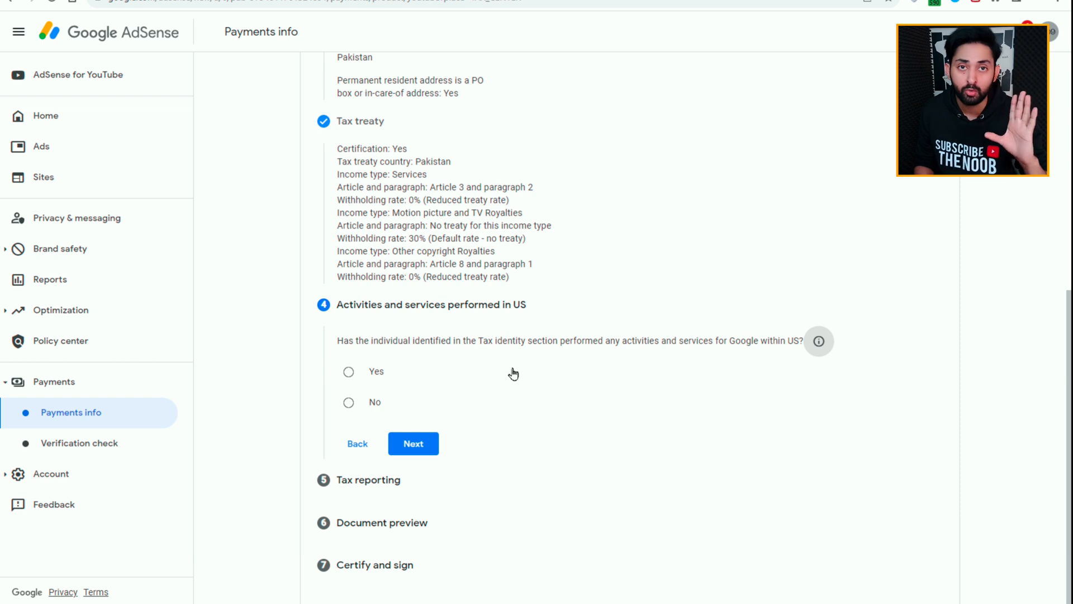
Step: Answer No to activities and services performed in the US and certify that all services are performed solely outside the US
scroll(513, 373, up, 1)
scroll(513, 371, down, 1)
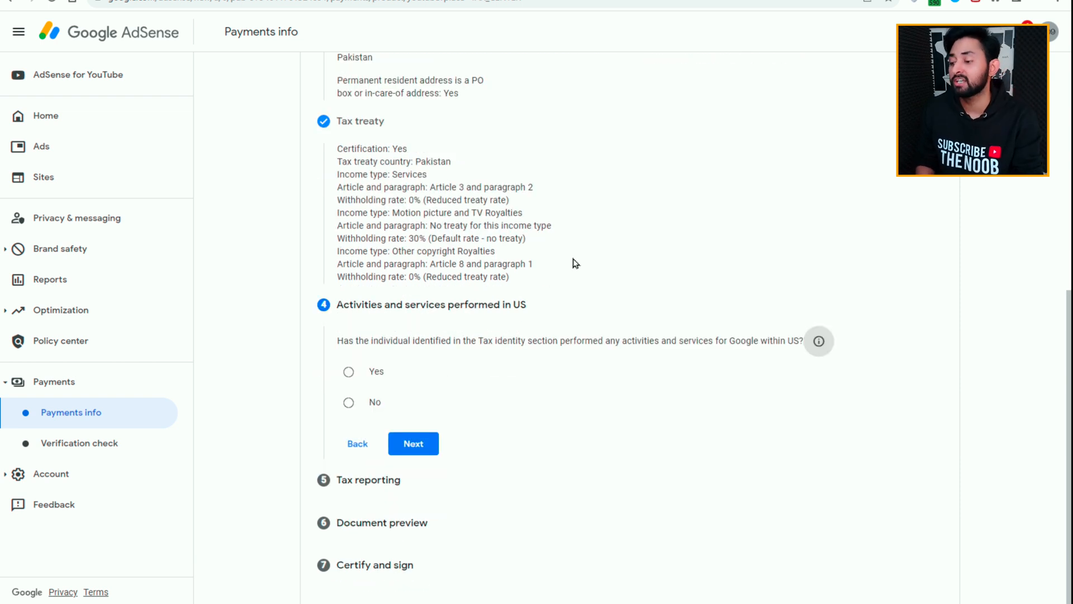
click(349, 403)
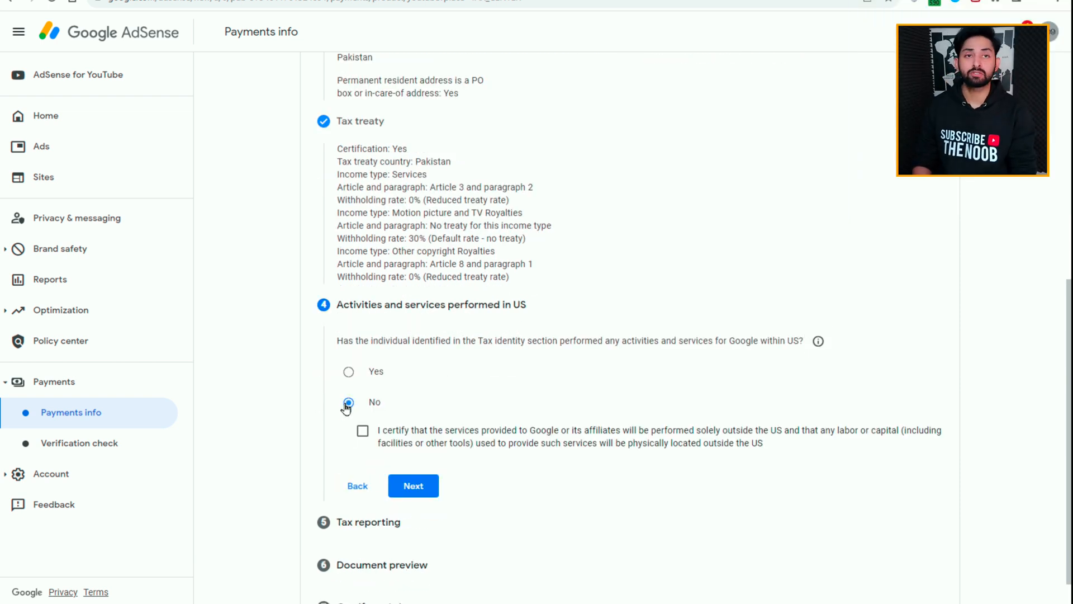
click(363, 431)
scroll(416, 450, down, 1)
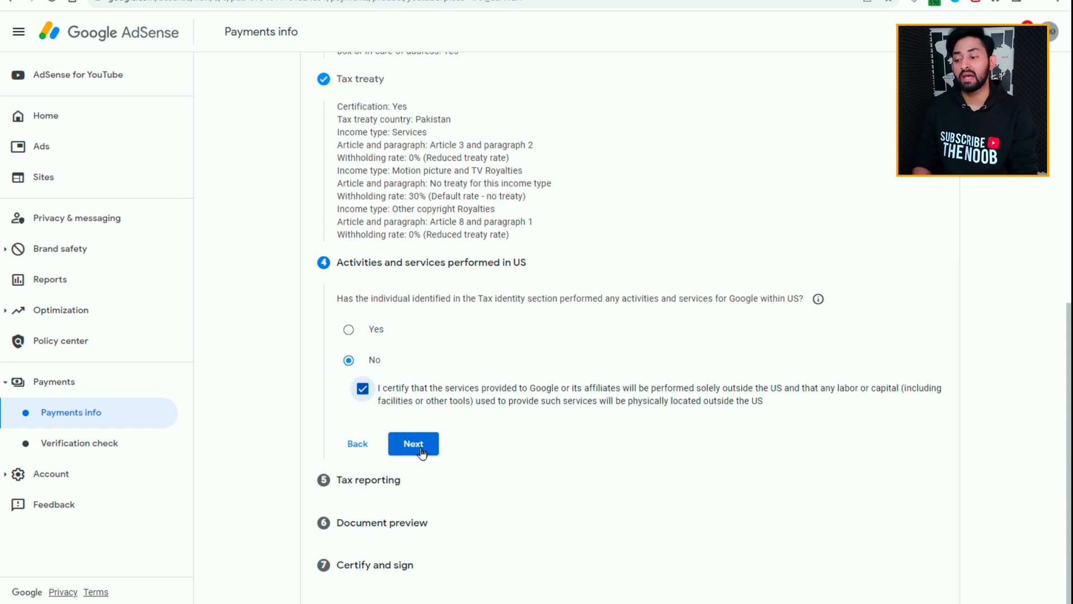
click(414, 445)
Step: Keep paperless delivery for US tax documents, accept the paperless delivery agreement and complete the Tax reporting section
scroll(576, 442, down, 1)
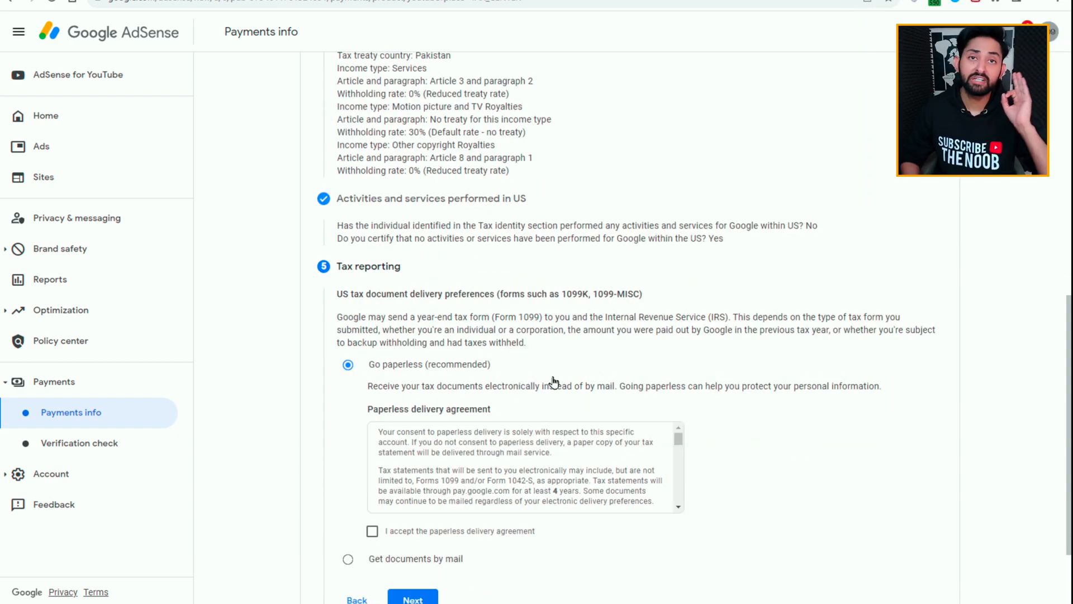
scroll(554, 377, down, 1)
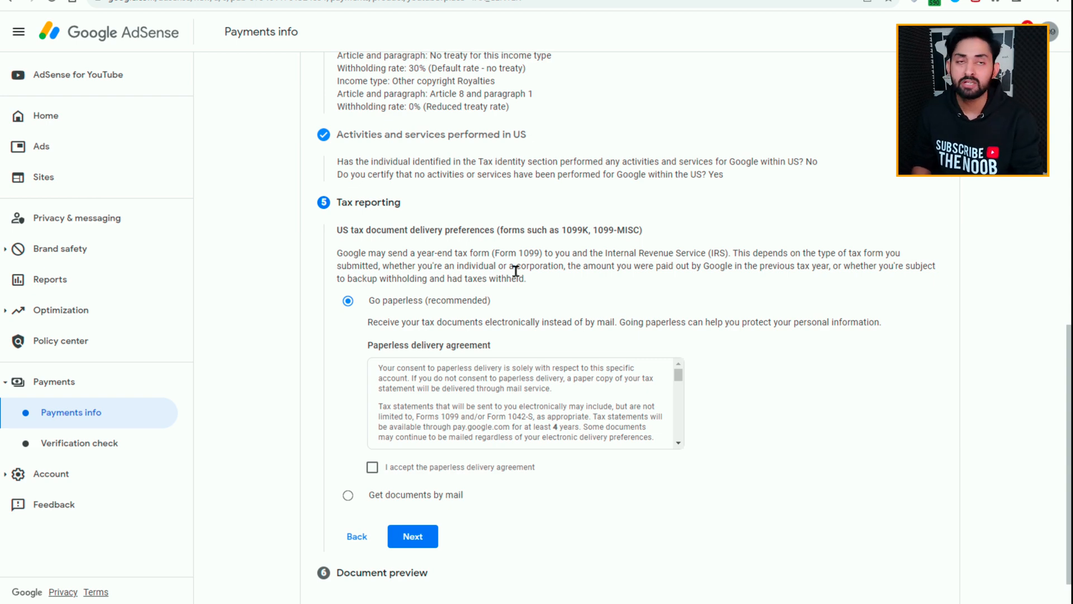
scroll(516, 271, down, 1)
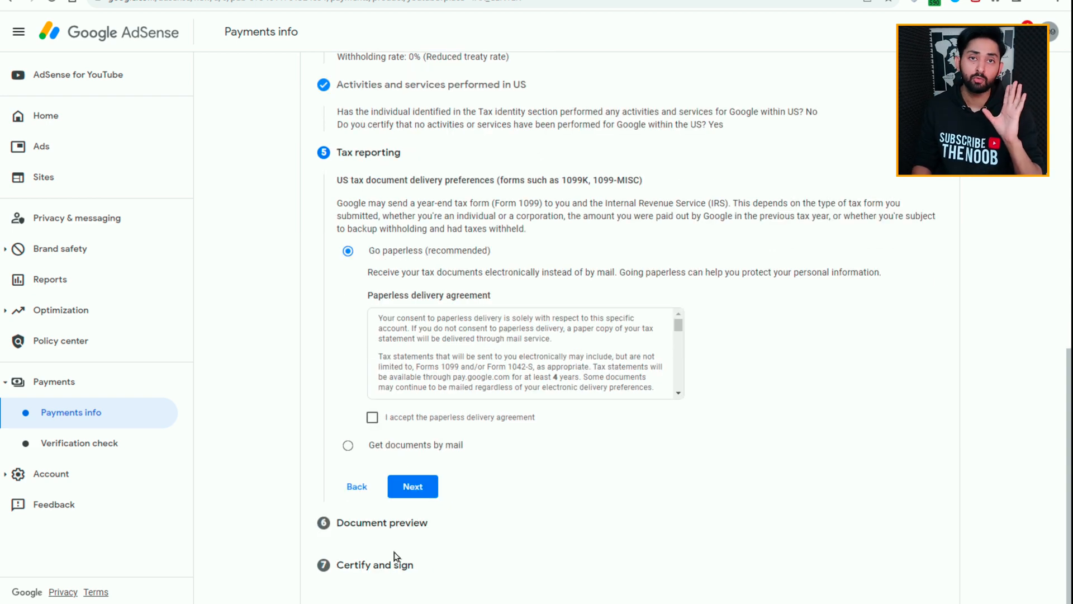
click(374, 421)
scroll(594, 382, down, 1)
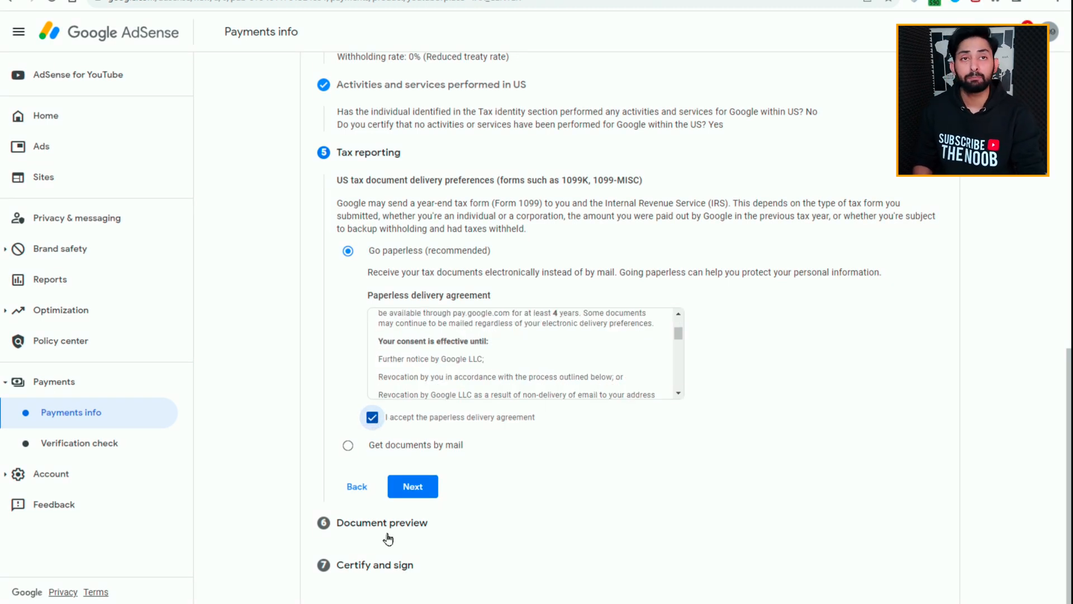
click(437, 482)
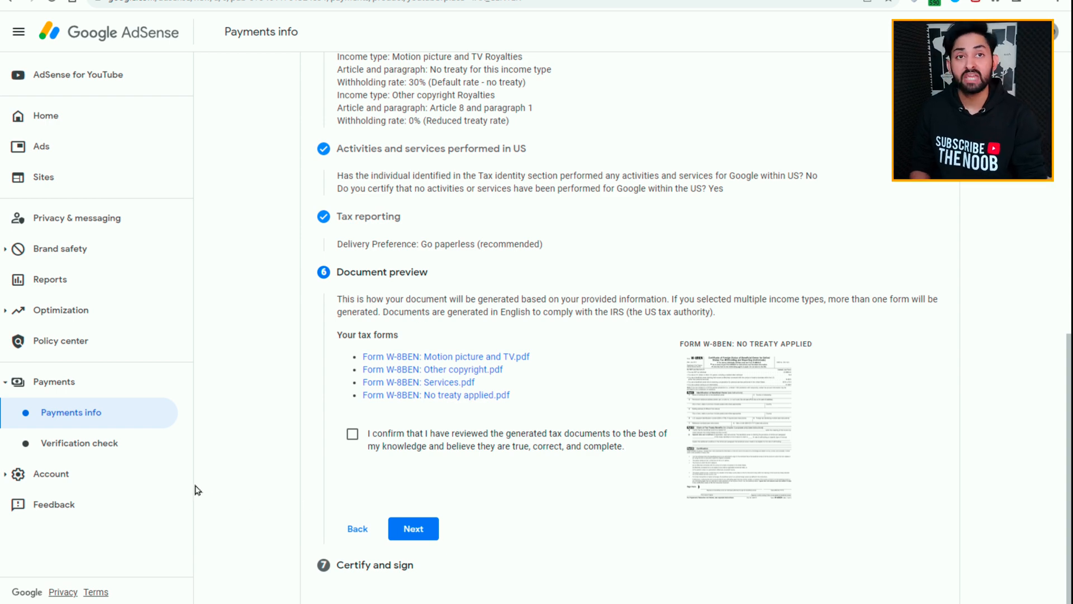
Step: Confirm the review of the generated W-8BEN documents and accept the tax form certification under penalties of perjury
click(352, 433)
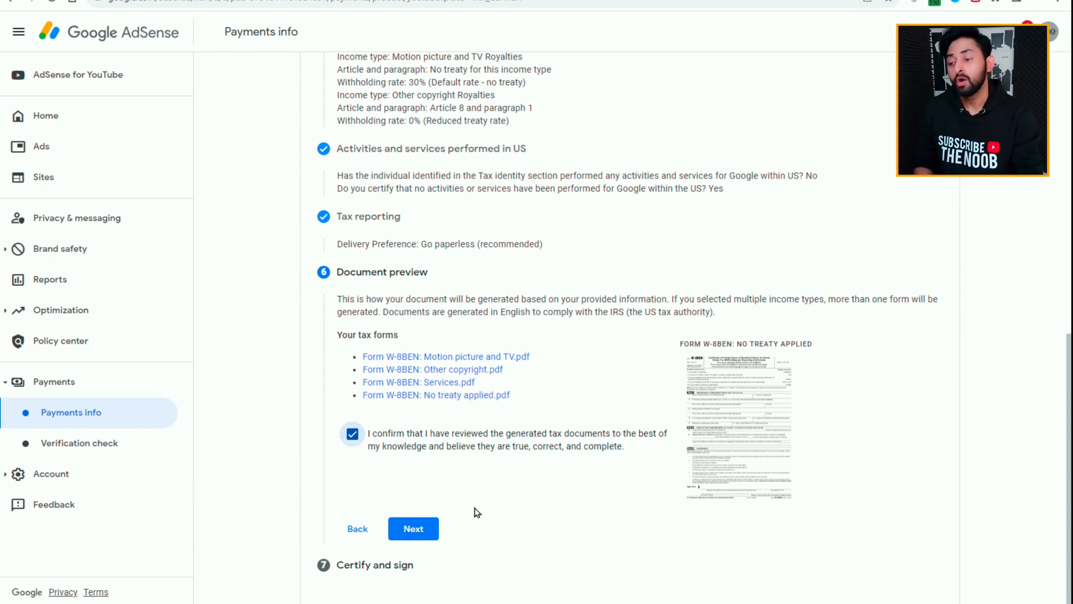
click(422, 532)
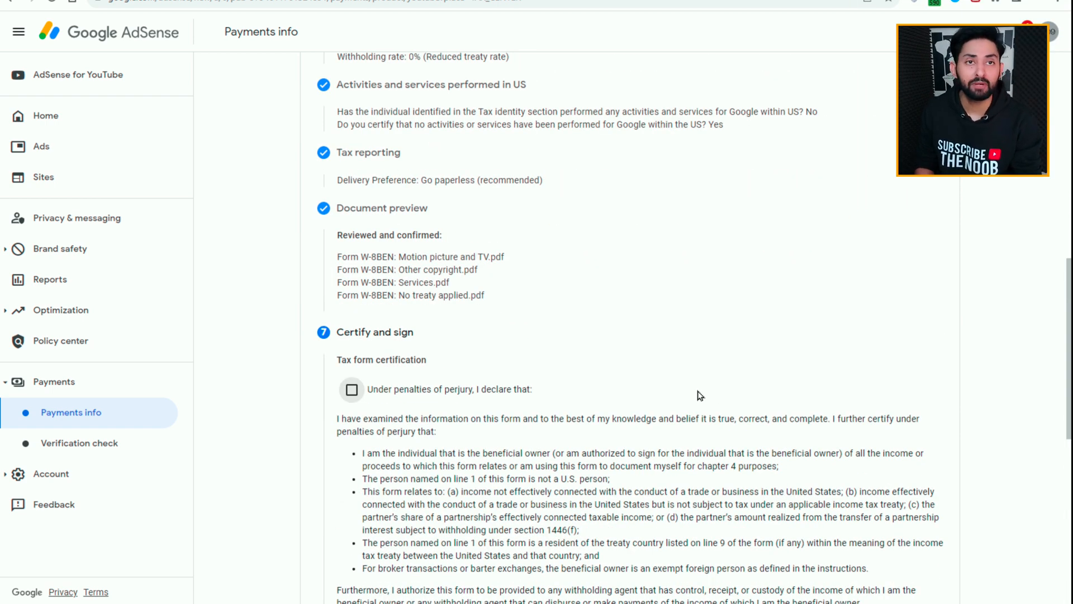
scroll(698, 396, down, 3)
click(352, 198)
scroll(436, 412, down, 1)
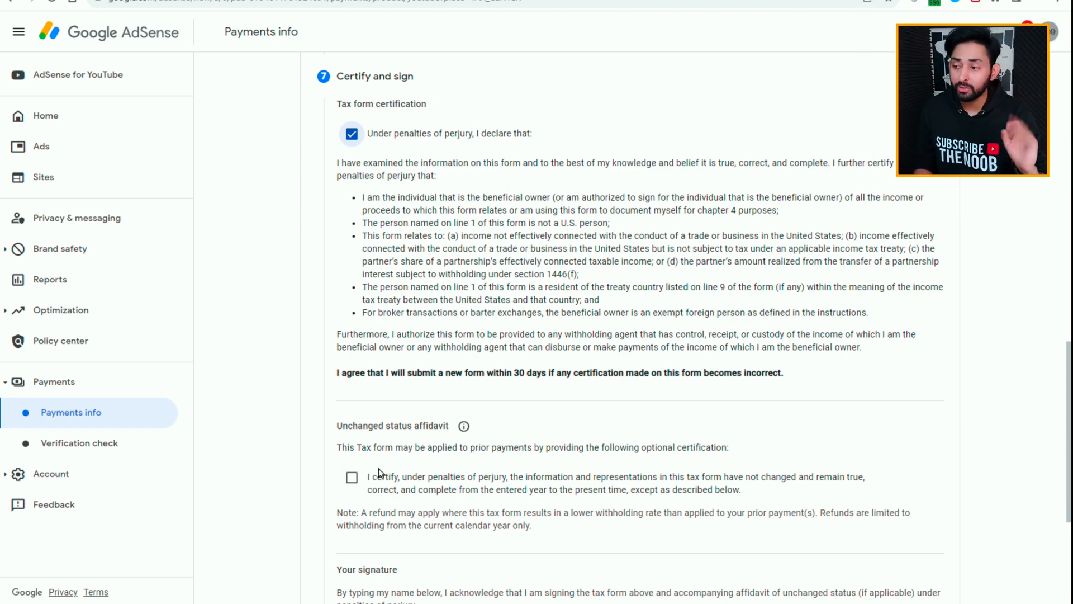
Step: Certify the unchanged status affidavit from 2020, sign as the person named in the Tax identity section and submit the tax form
click(347, 481)
scroll(587, 467, down, 2)
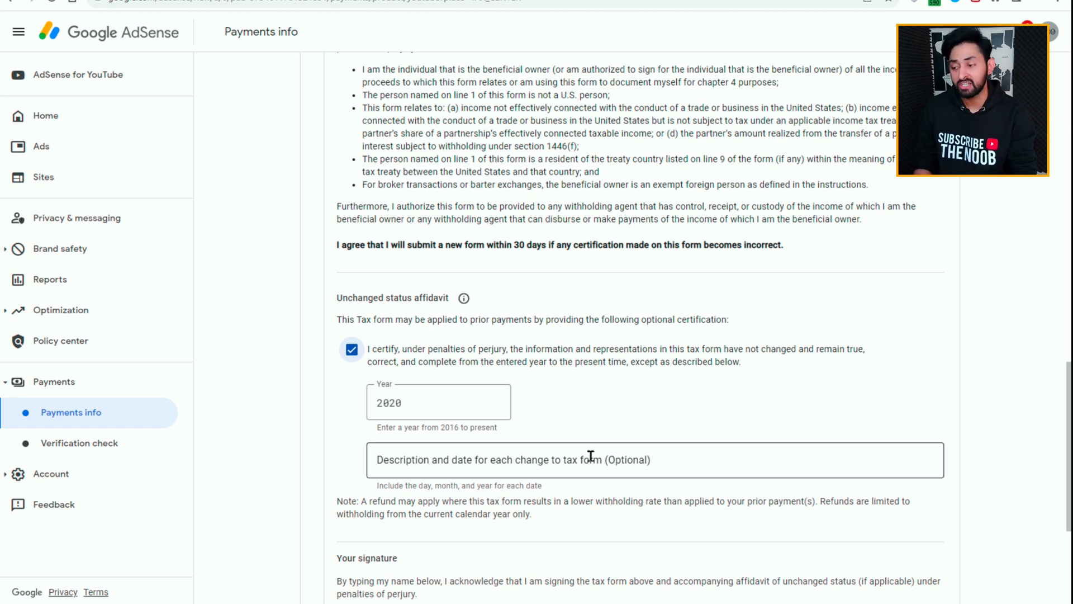
scroll(525, 369, down, 4)
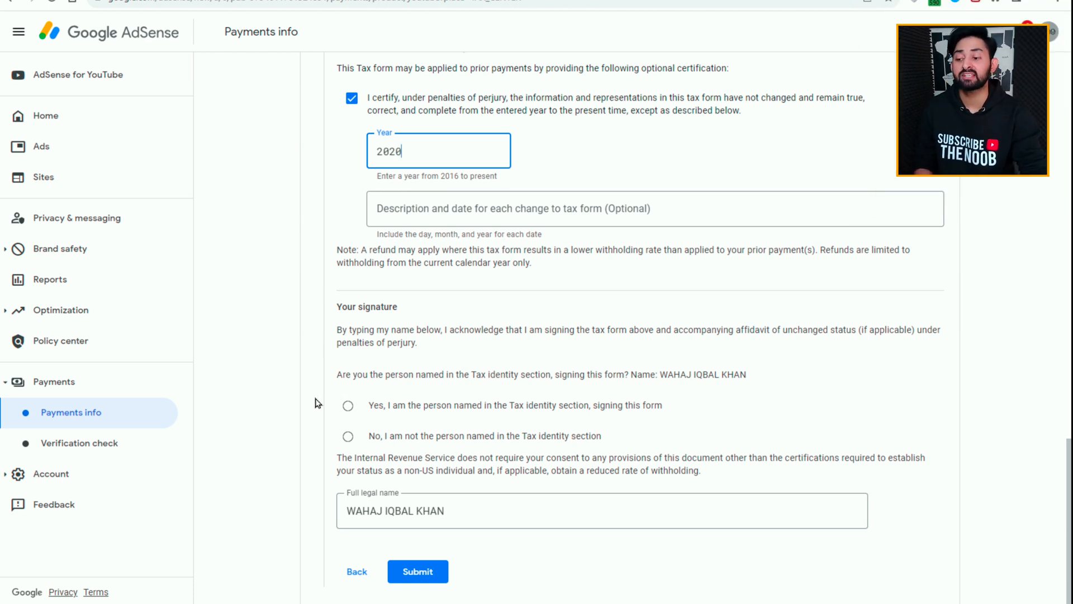
click(348, 407)
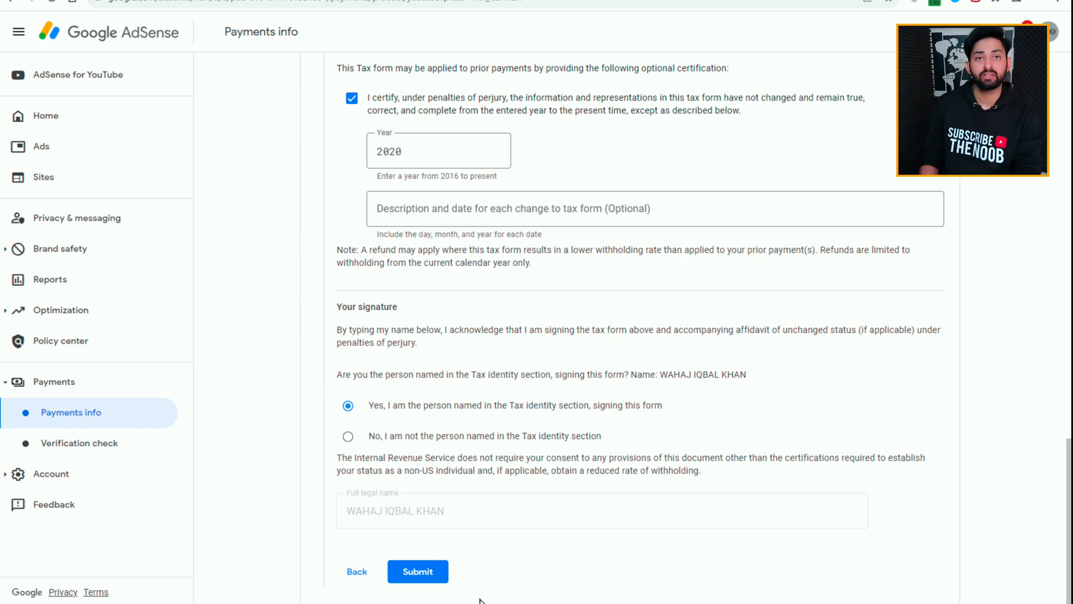
click(418, 571)
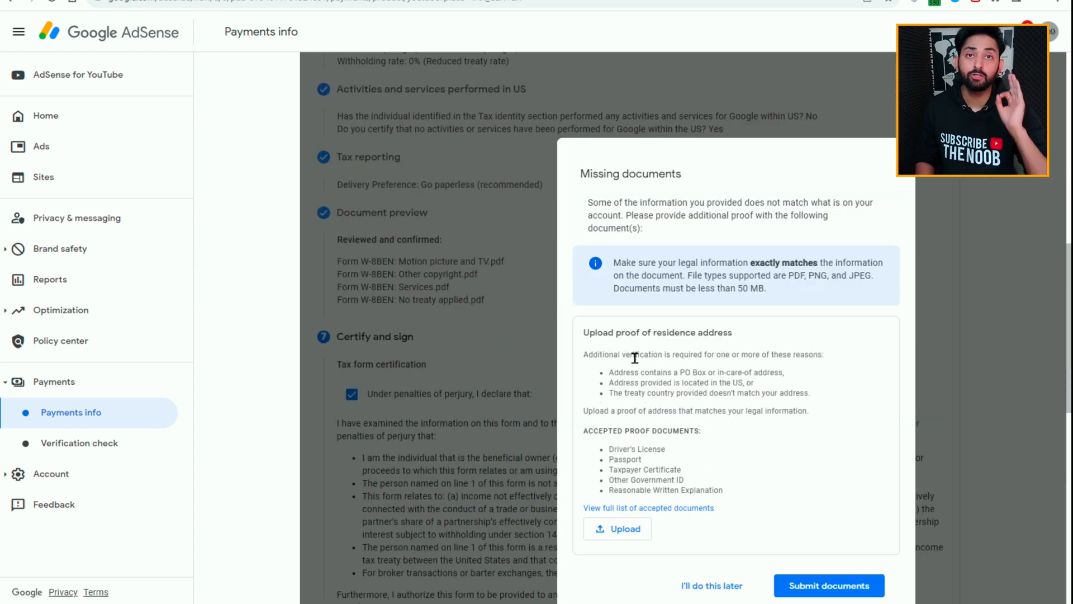
Step: Submit CNIC FRONT.jpeg as the proof of residence address and acknowledge the verification notice
scroll(668, 481, down, 1)
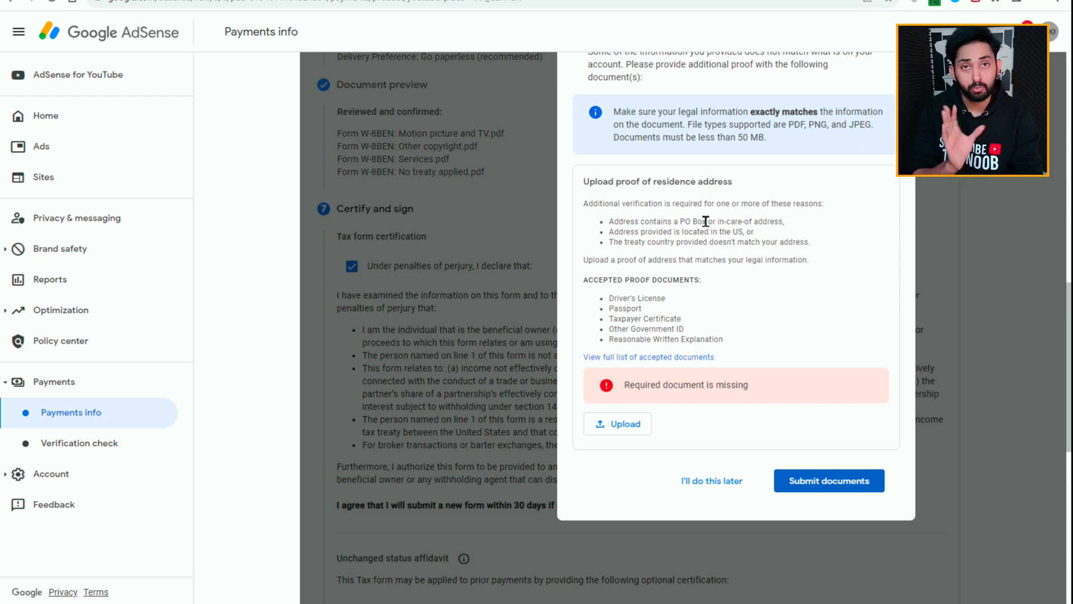
scroll(698, 218, up, 1)
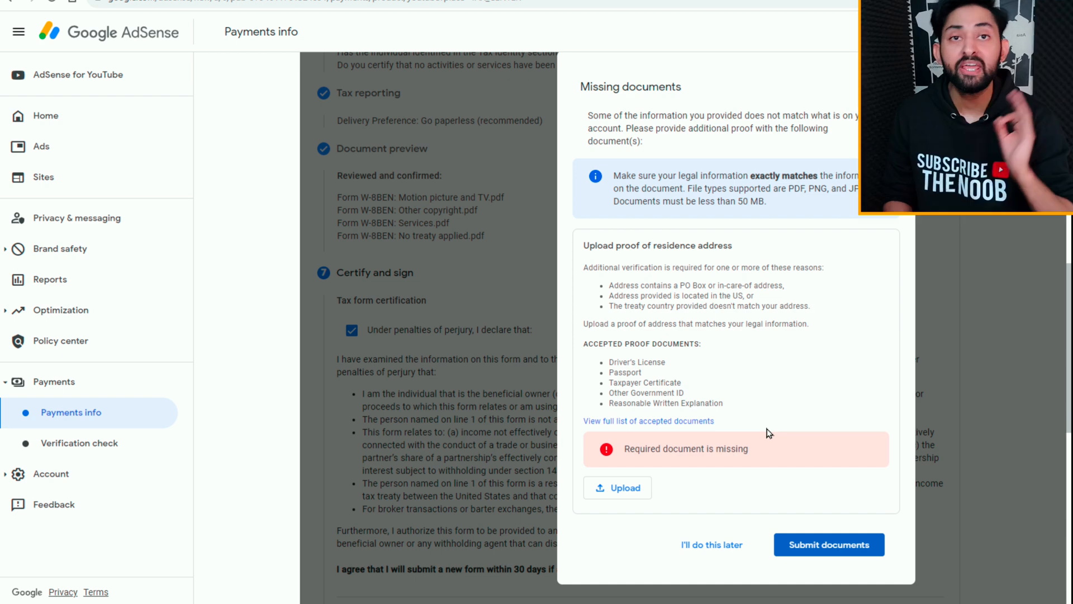
click(622, 494)
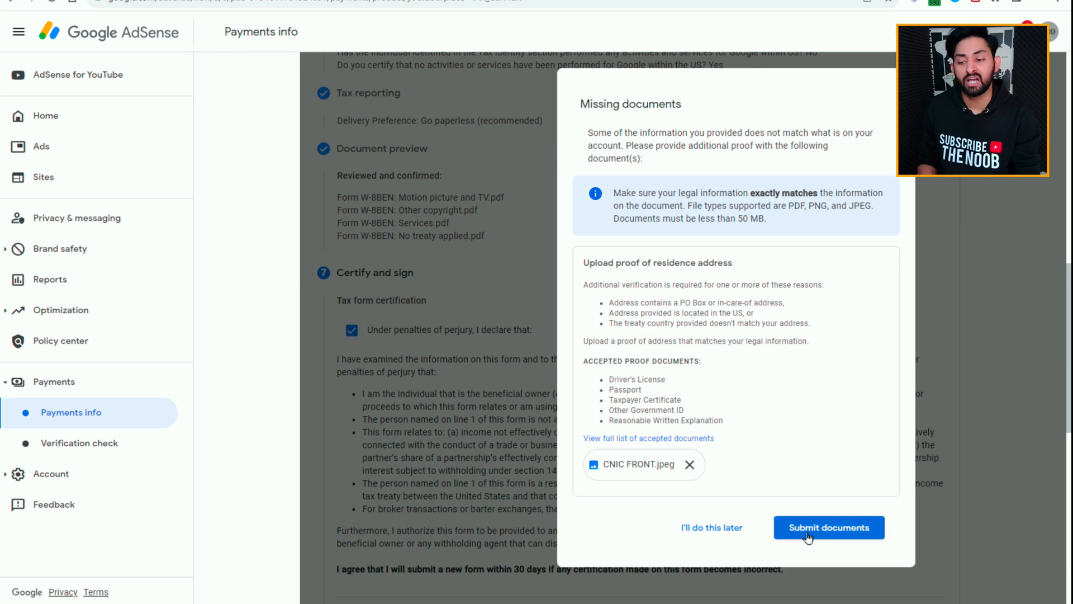
click(807, 527)
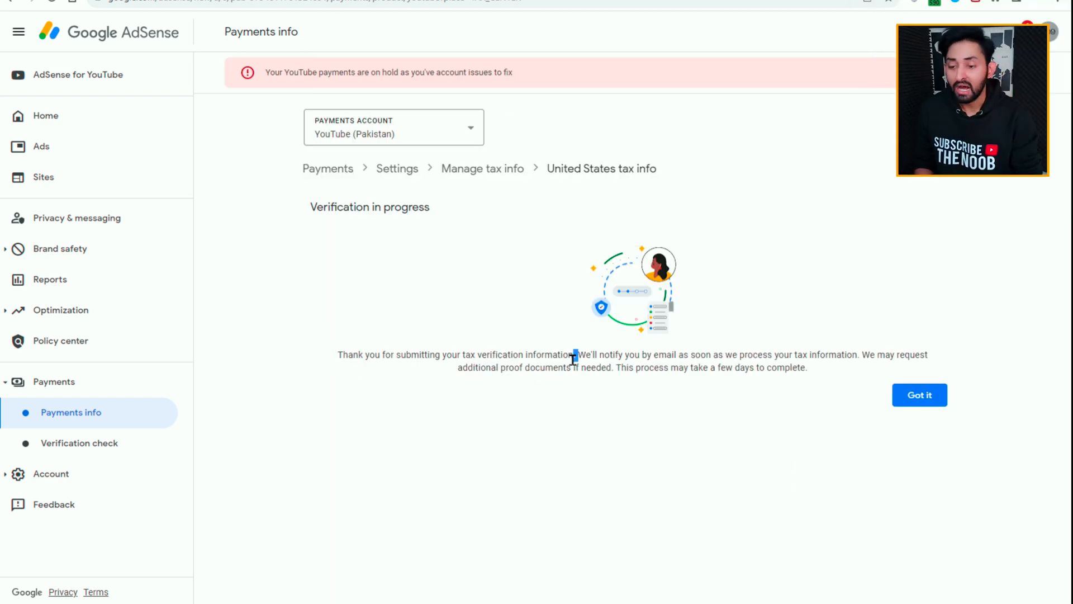
triple_click(685, 368)
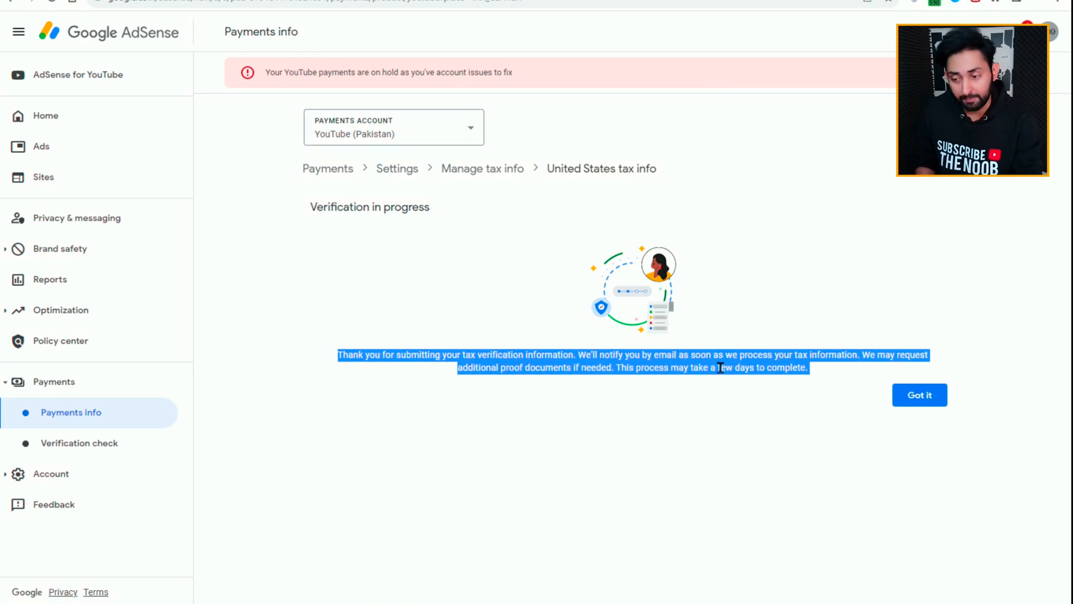
click(929, 405)
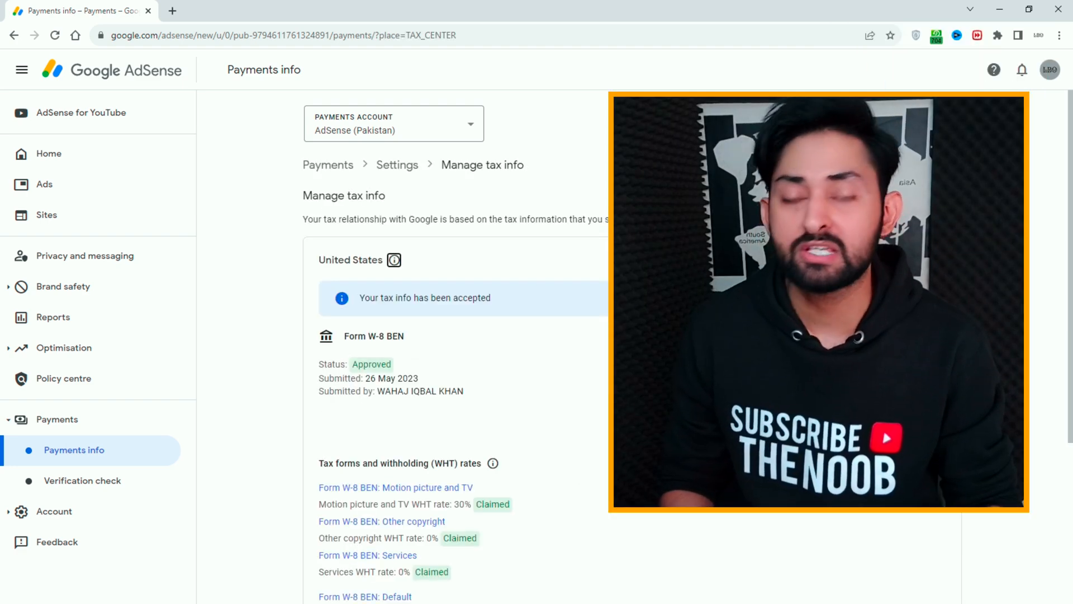
Step: Examine the United States W-8 BEN status and withholding rates in Manage tax info, and check the Google Payments tax email in Gmail
scroll(455, 347, down, 5)
scroll(456, 346, up, 5)
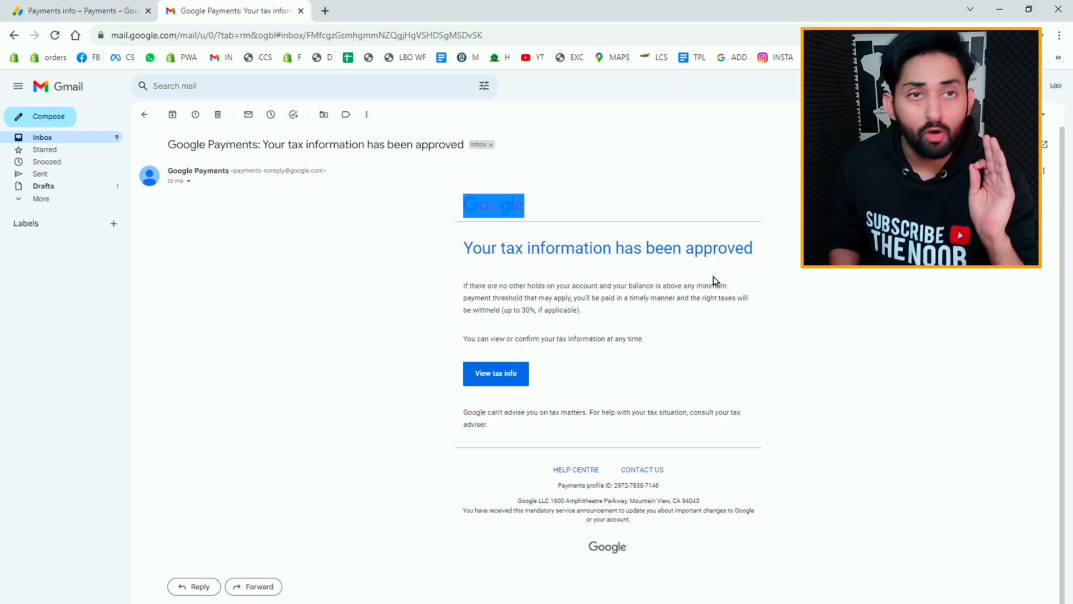
click(715, 281)
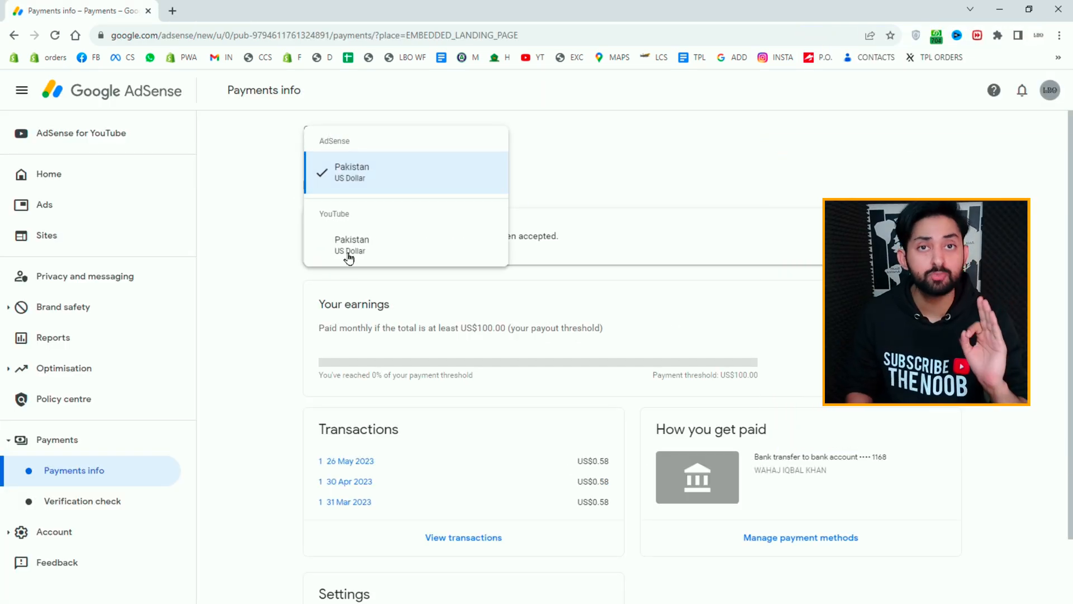
Step: Review the transactions of the YouTube (Pakistan) payments account and open the channel's Earn page in YouTube Studio
click(349, 246)
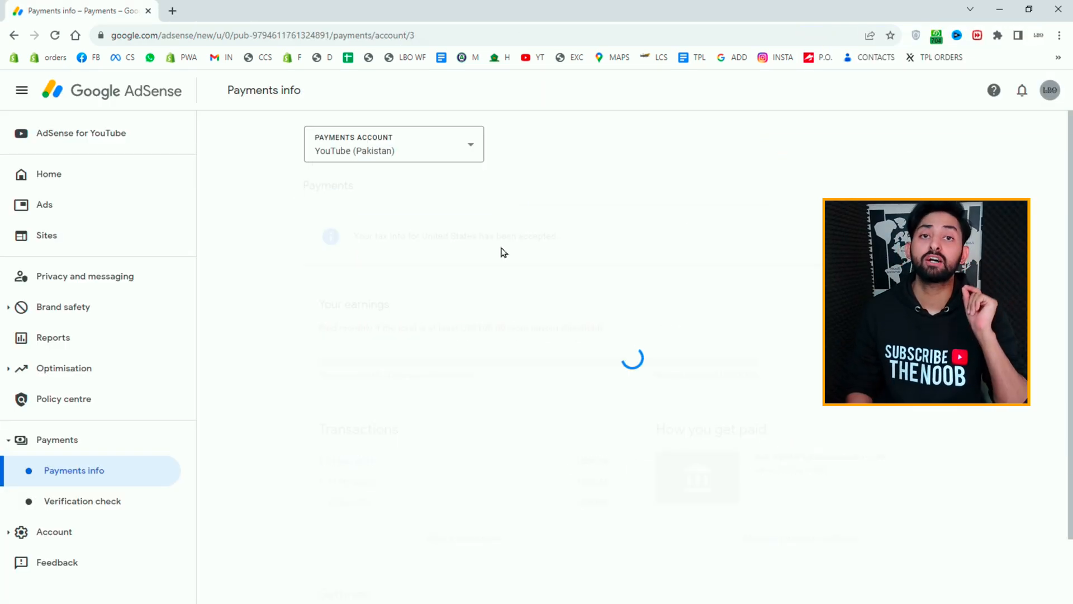
click(467, 407)
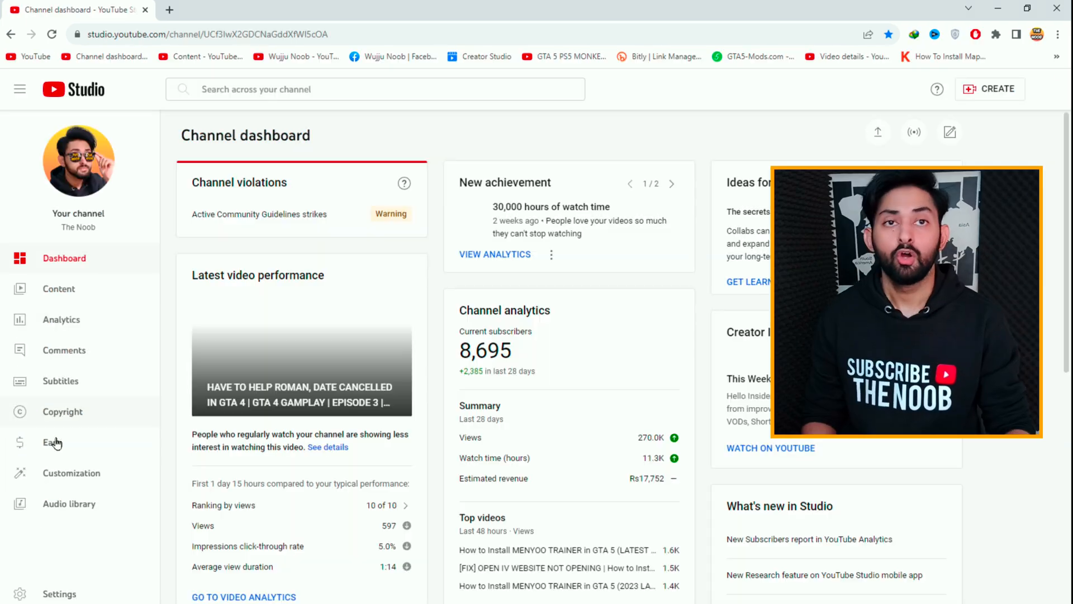
click(52, 442)
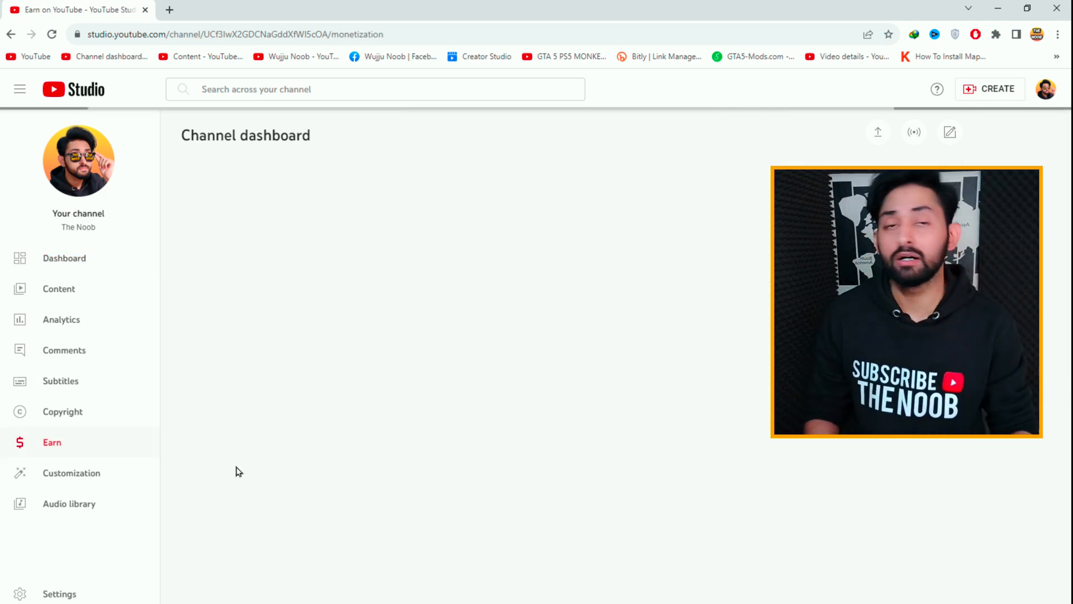